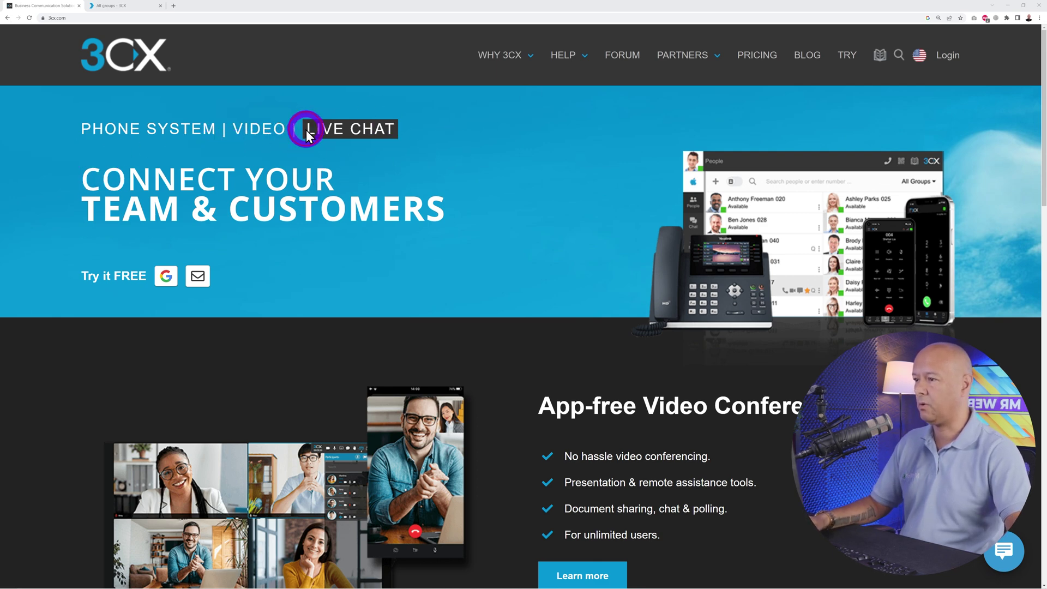
- Scroll 3cx.com past 'Chat with your customers' down to the 'Get 3CX - Absolutely Free!' sign-up
scroll(744, 392, down, 13)
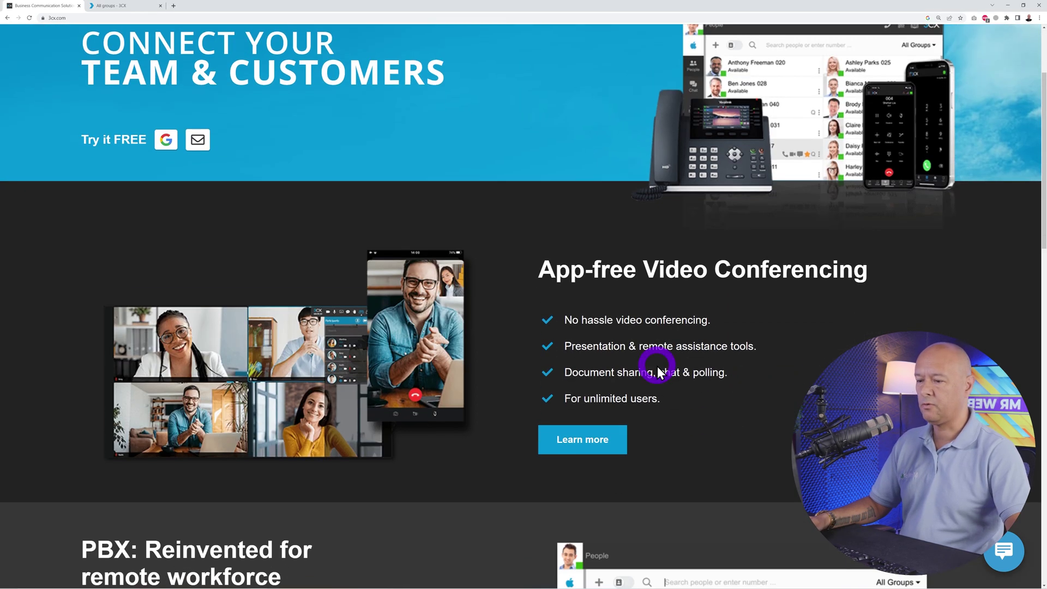
scroll(721, 395, down, 1)
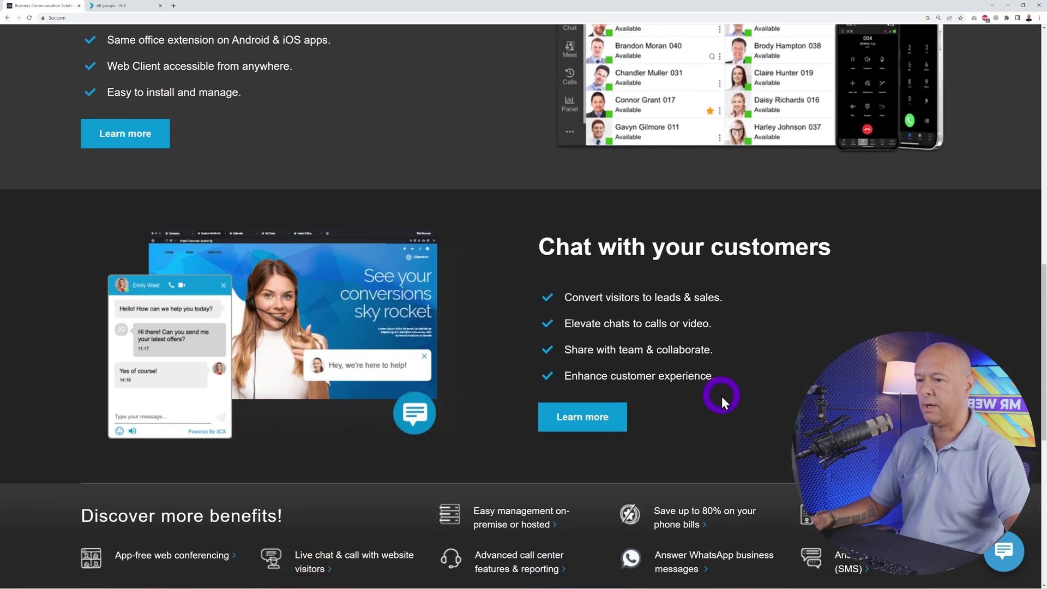
scroll(812, 322, down, 1)
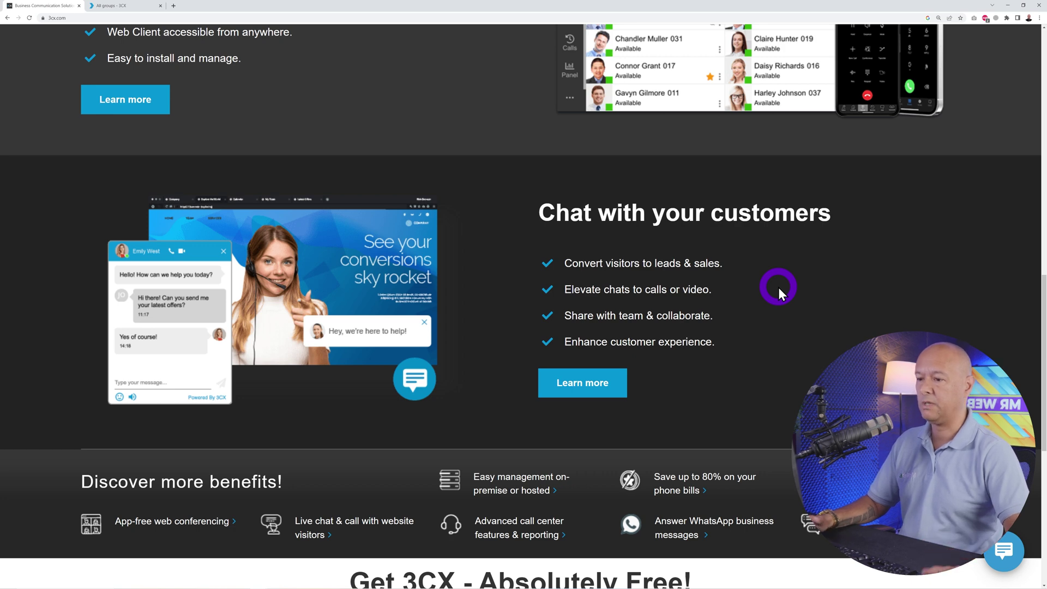
scroll(777, 287, down, 3)
scroll(777, 274, down, 3)
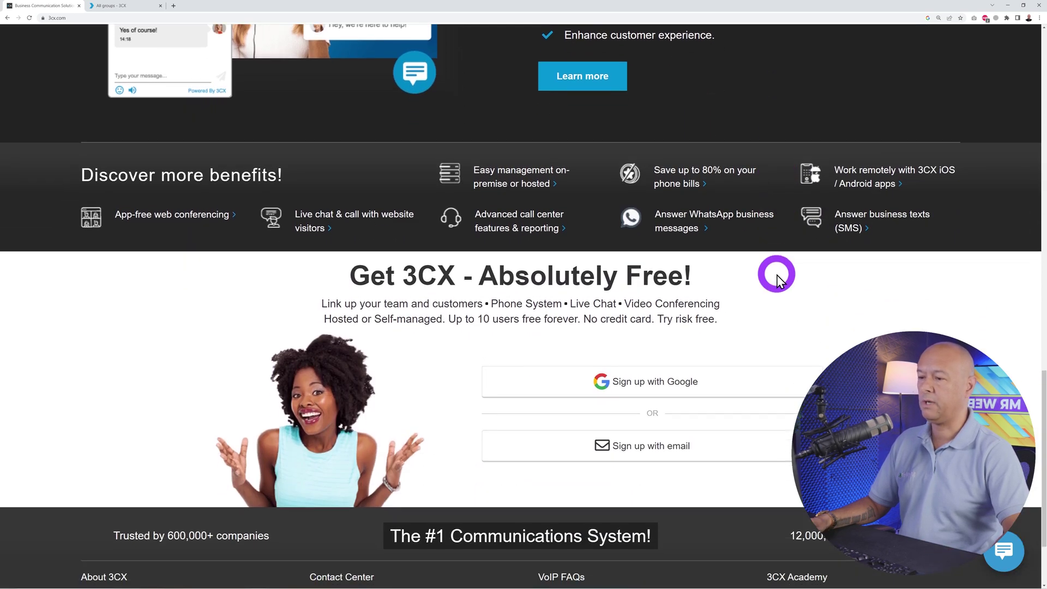
drag(487, 276, 732, 286)
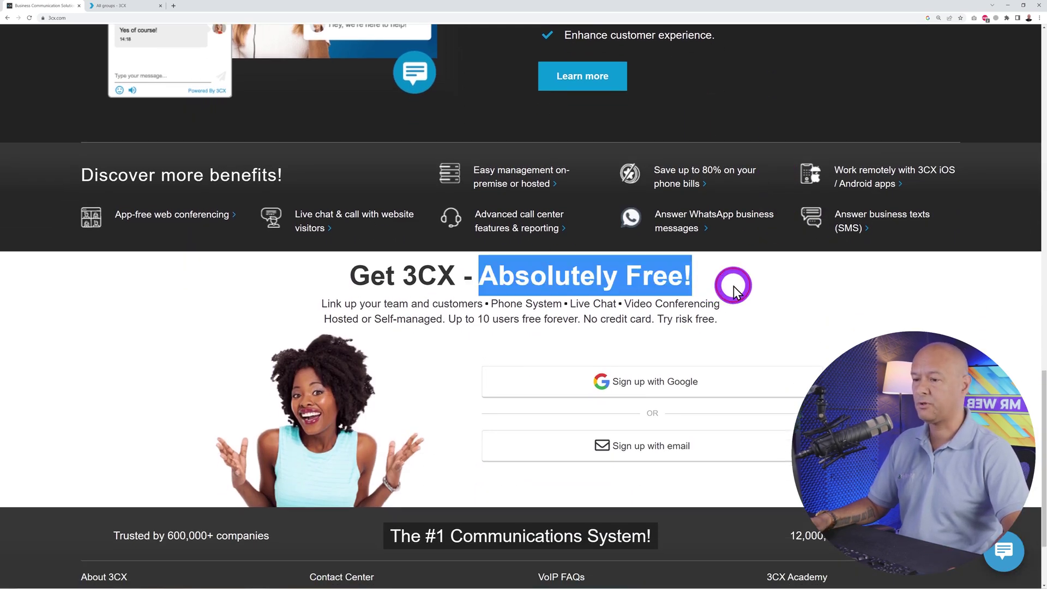
click(779, 290)
scroll(720, 320, down, 1)
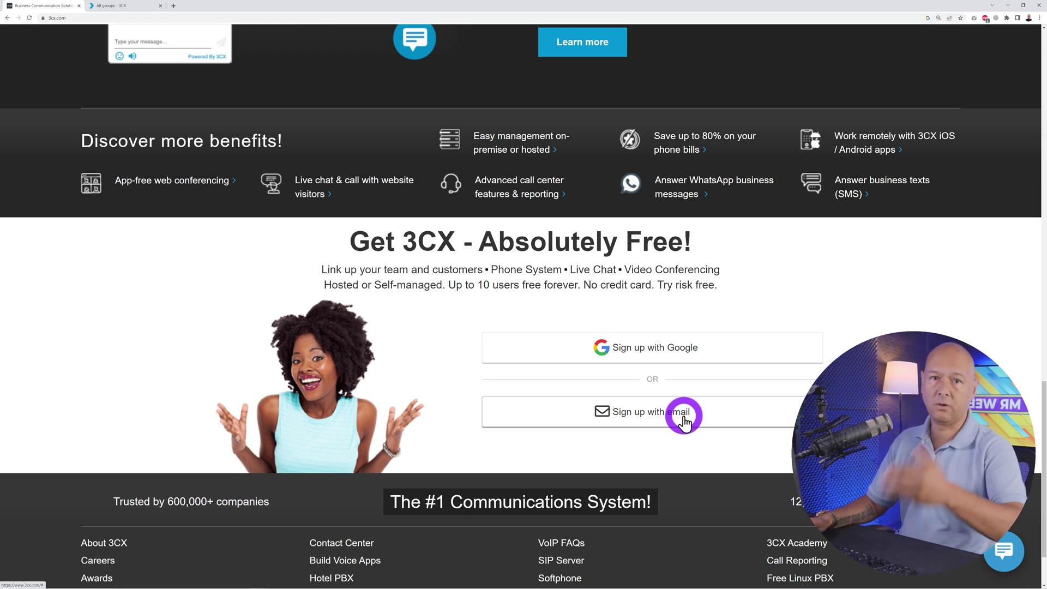
- In the 3CX web client, zoom the page in and view the team member's contact details
click(117, 6)
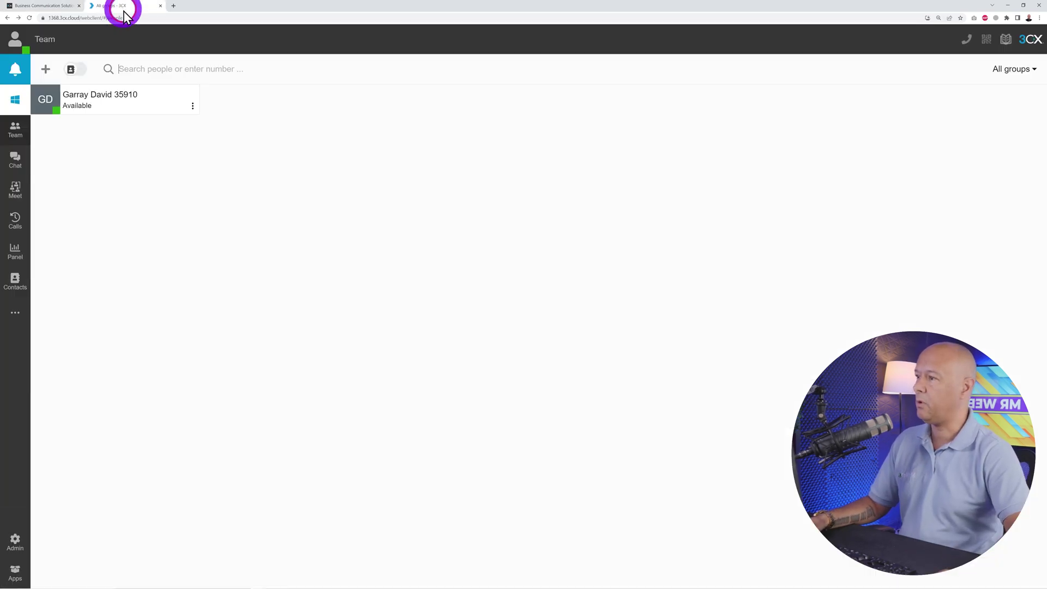
key(ctrl+plus)
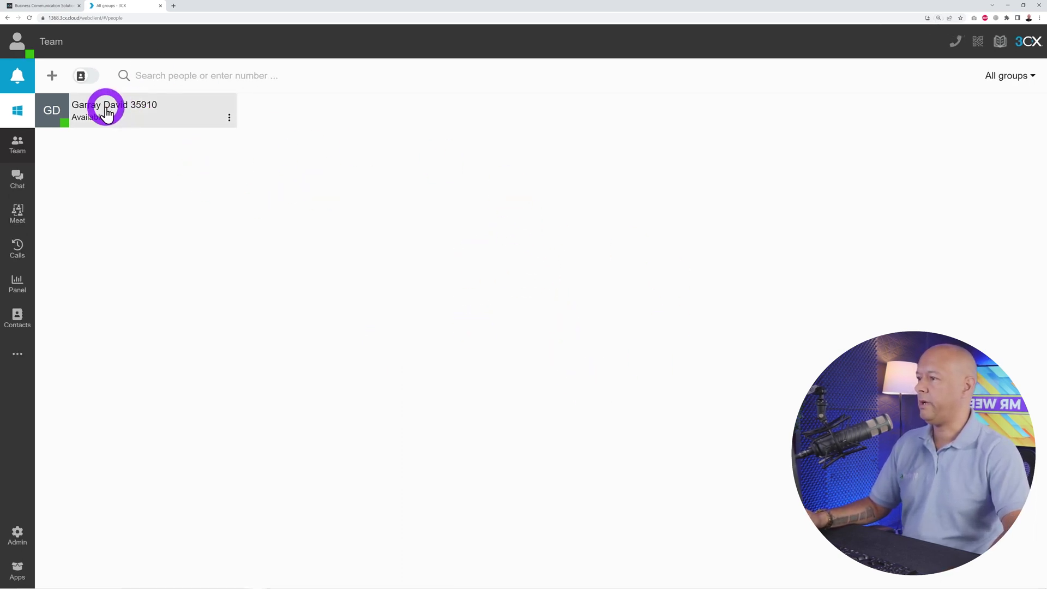
click(131, 122)
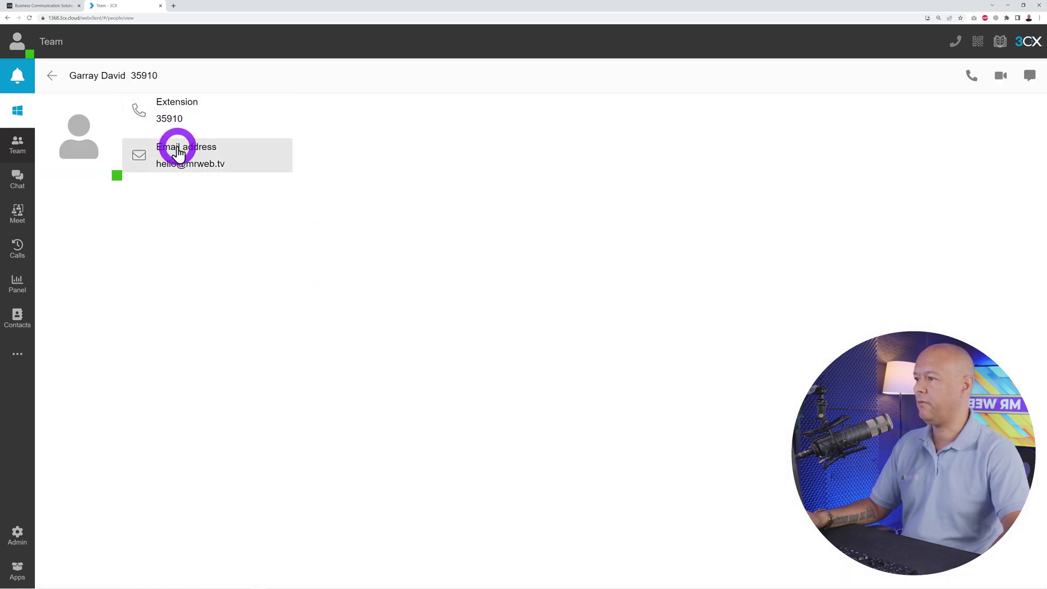
- Return to the Team list and open your own account's General settings
click(51, 76)
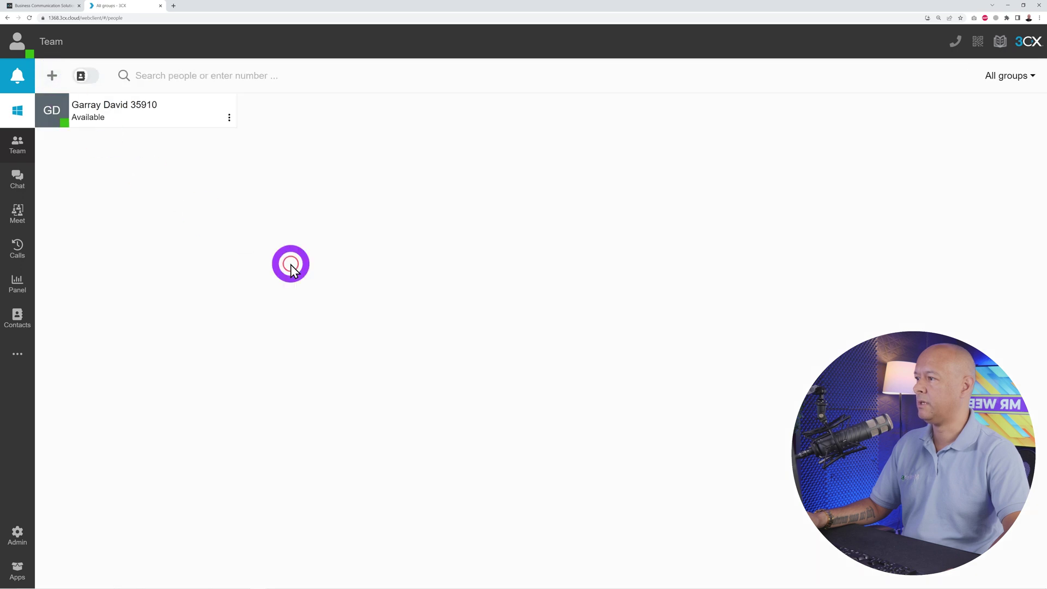
click(20, 48)
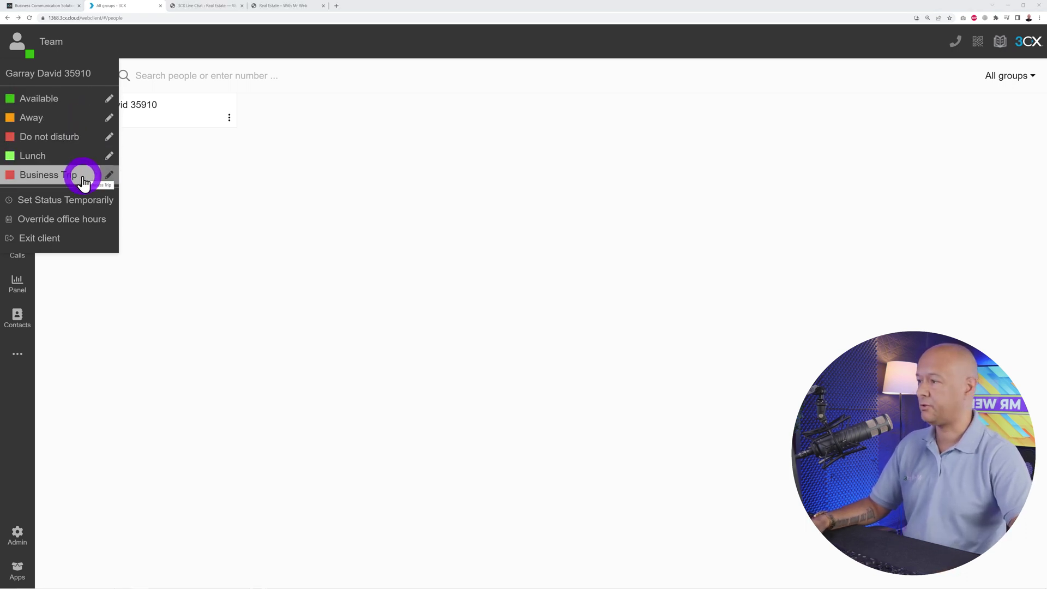
click(55, 76)
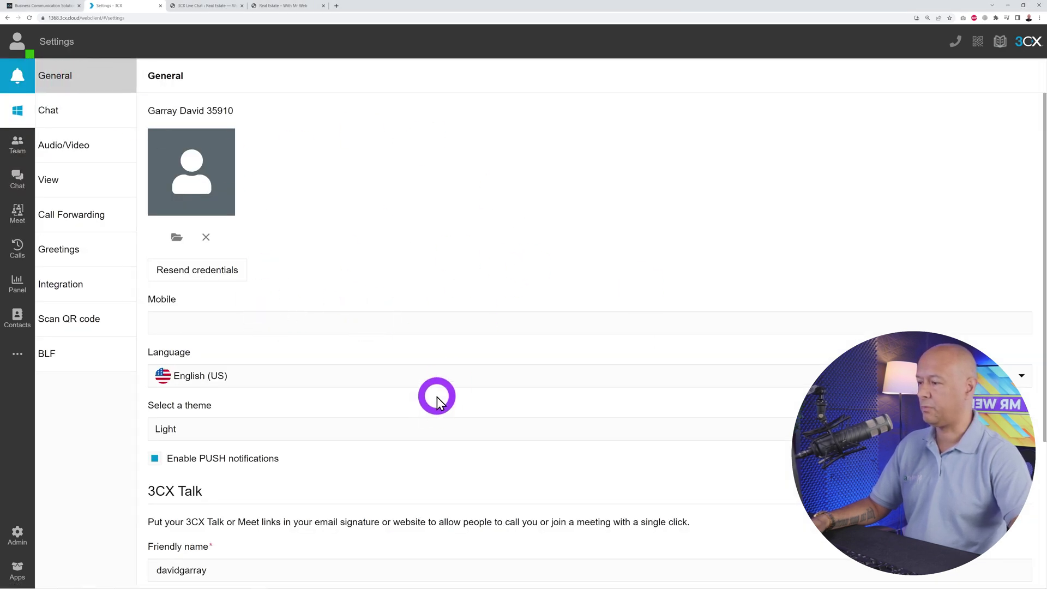
- Browse General settings down to the Talk and Meet URLs, keeping the Light theme, then go back
scroll(382, 394, down, 1)
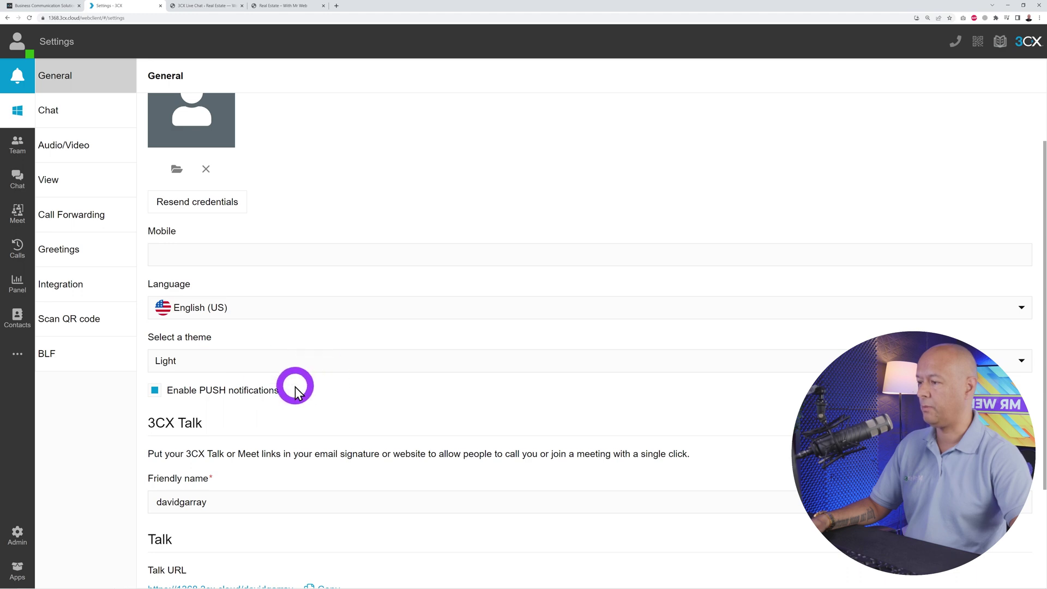
click(266, 360)
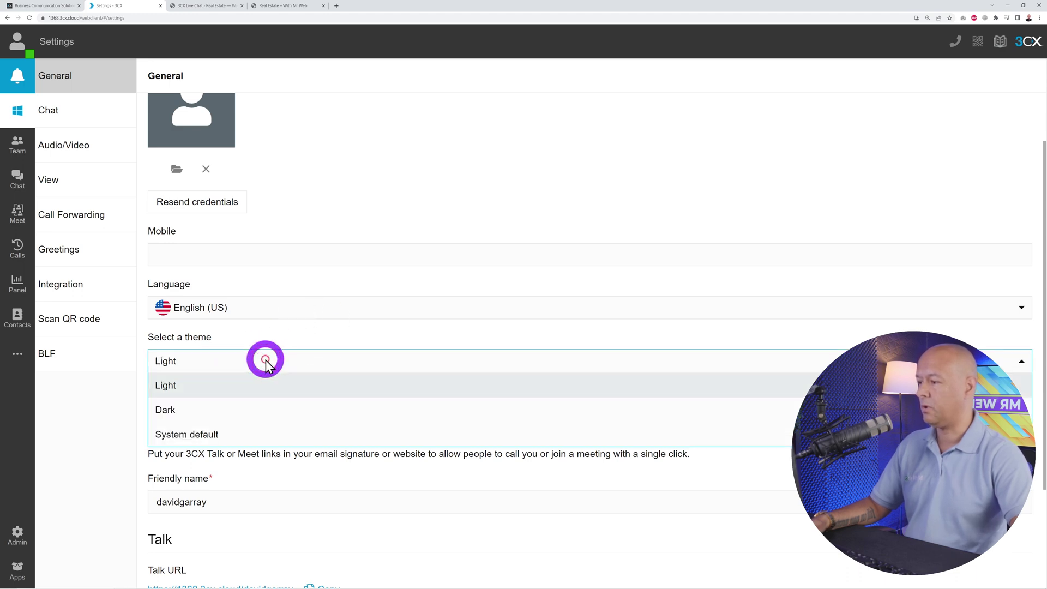
click(107, 438)
scroll(486, 296, down, 2)
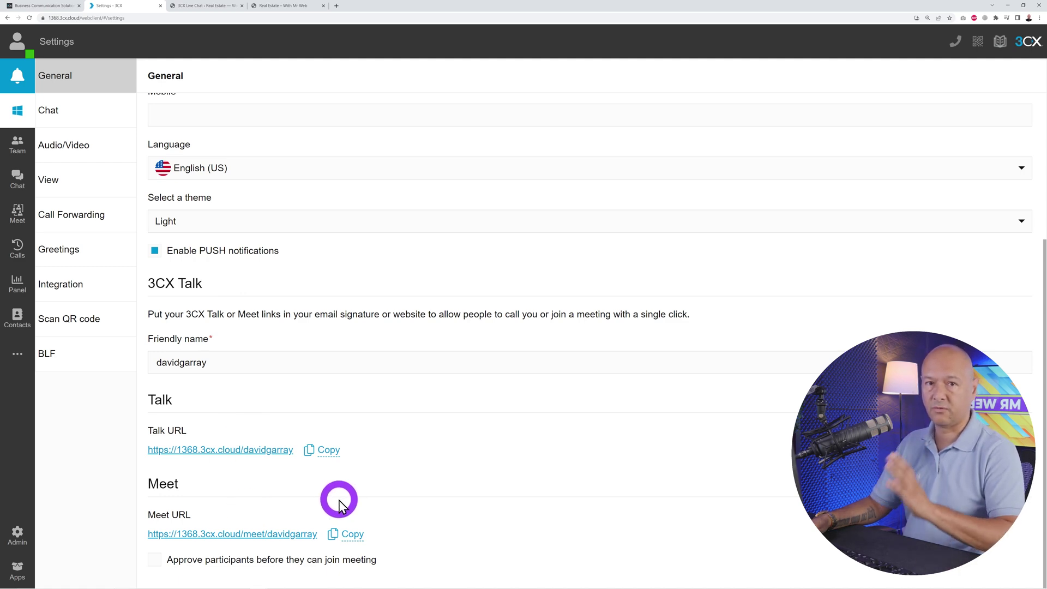
click(8, 18)
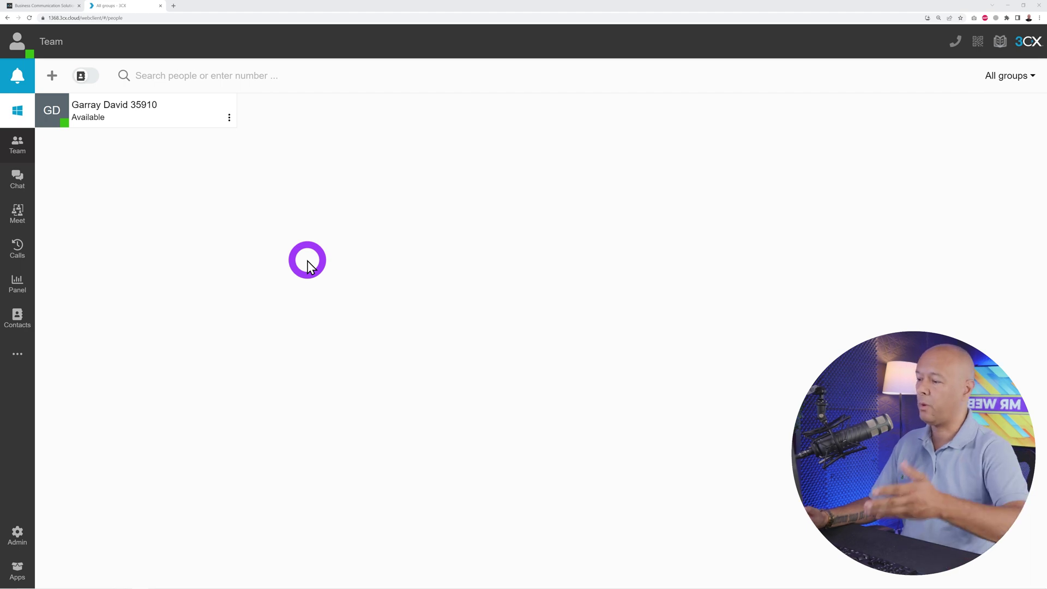
- Download and start installing the 3CX Desktop App for Windows
click(18, 114)
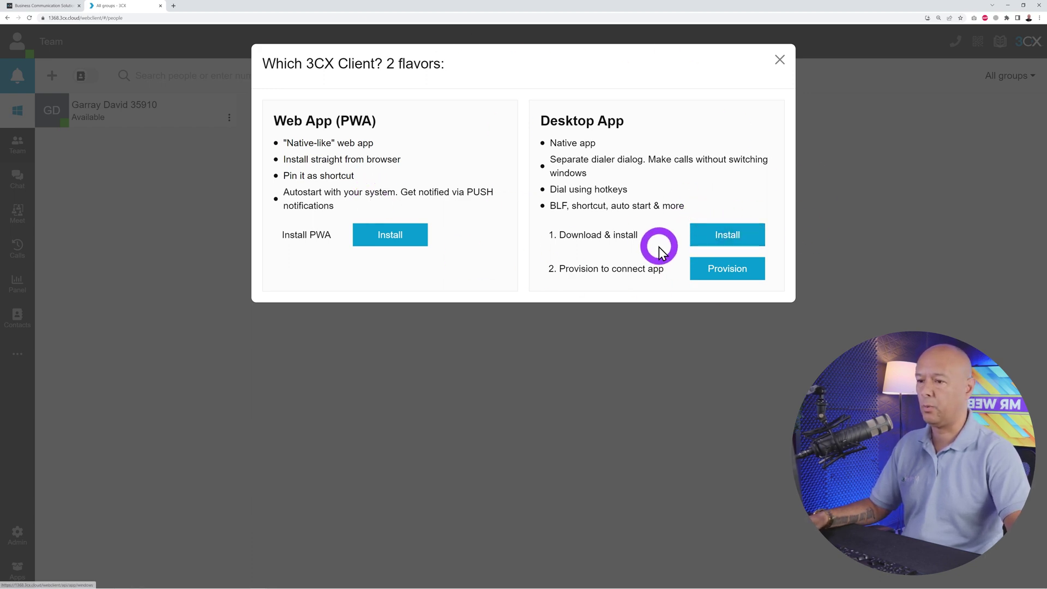
click(415, 234)
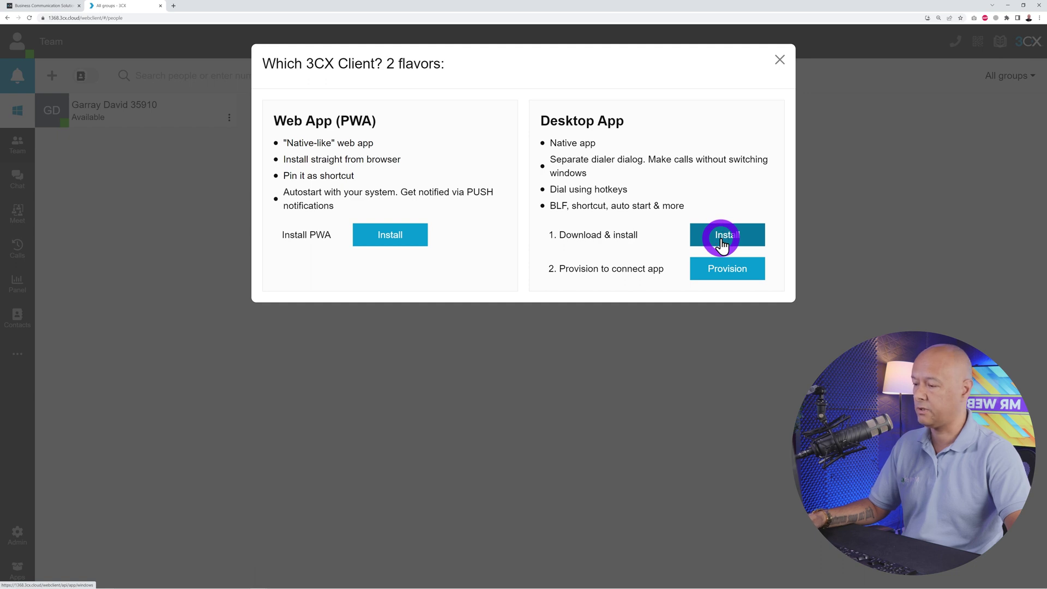
click(722, 246)
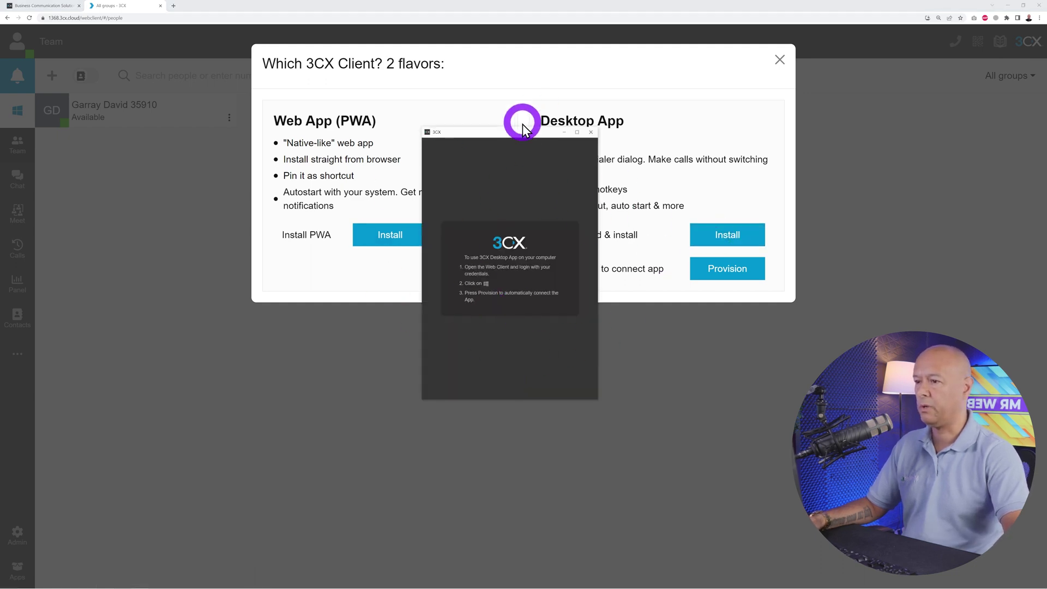
drag(522, 135, 0, 185)
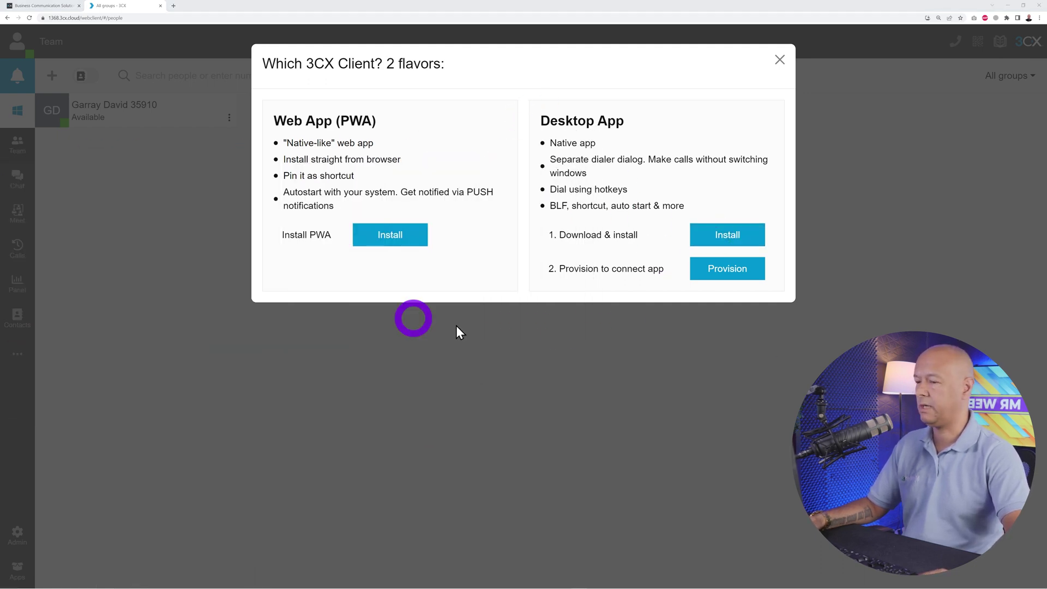
- Provision the desktop app to this account, arrange its window, and close the client-choice dialog
click(732, 282)
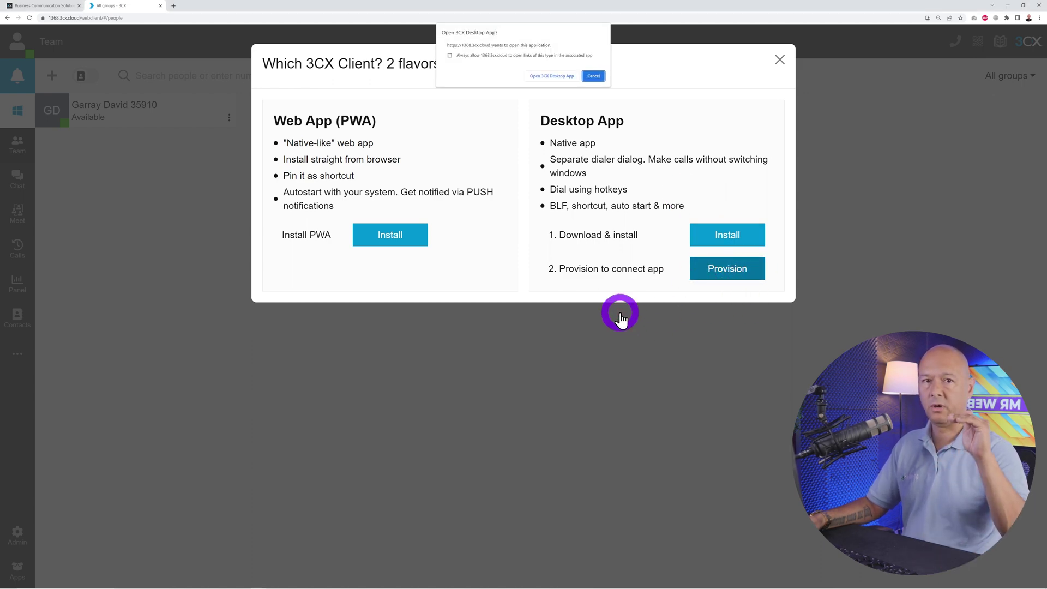
click(552, 77)
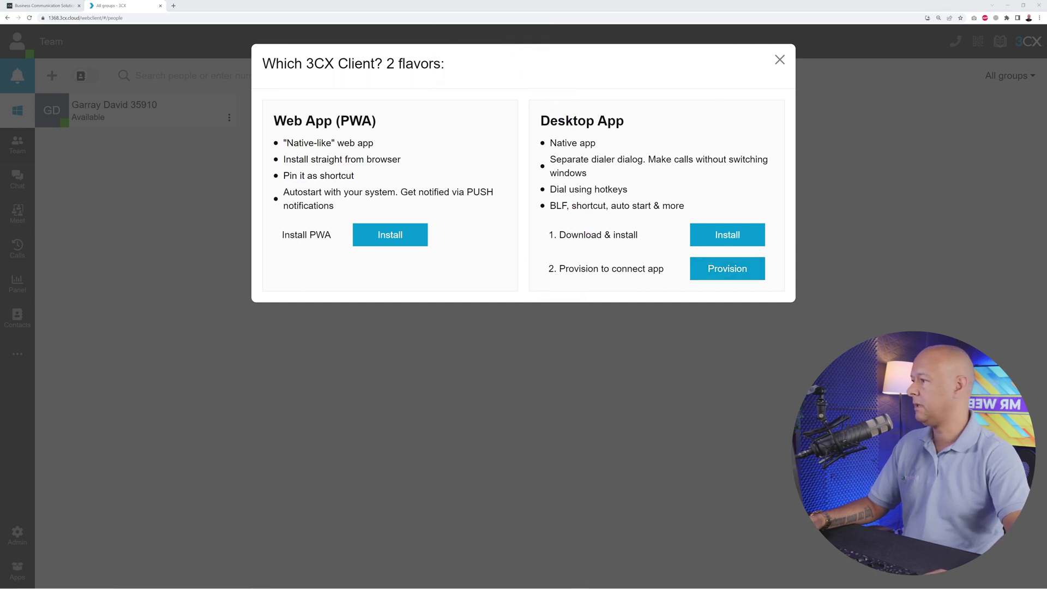
drag(510, 152, 540, 149)
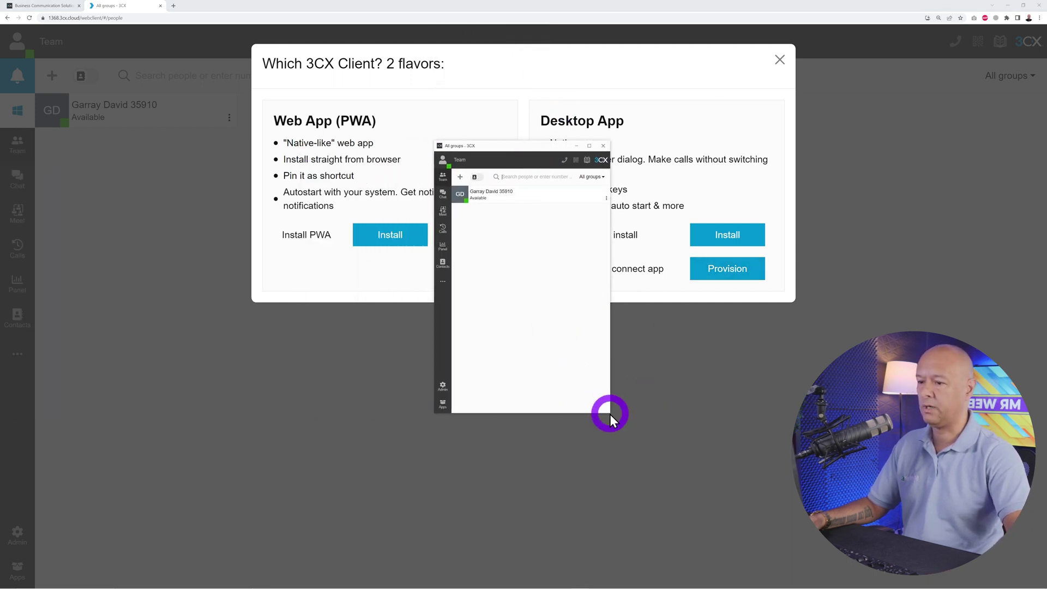
drag(610, 414, 691, 423)
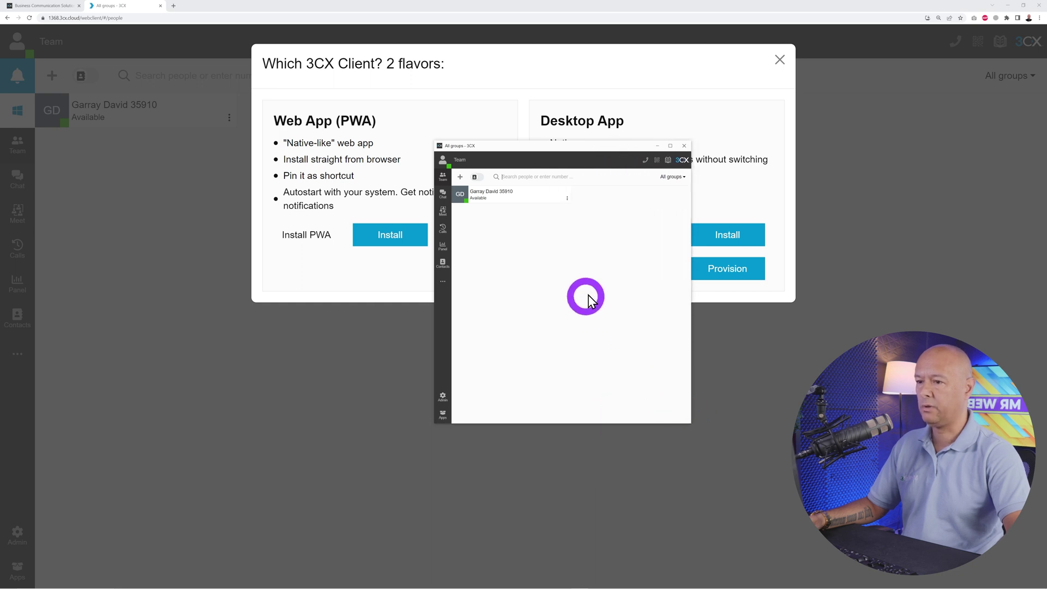
drag(569, 146, 539, 168)
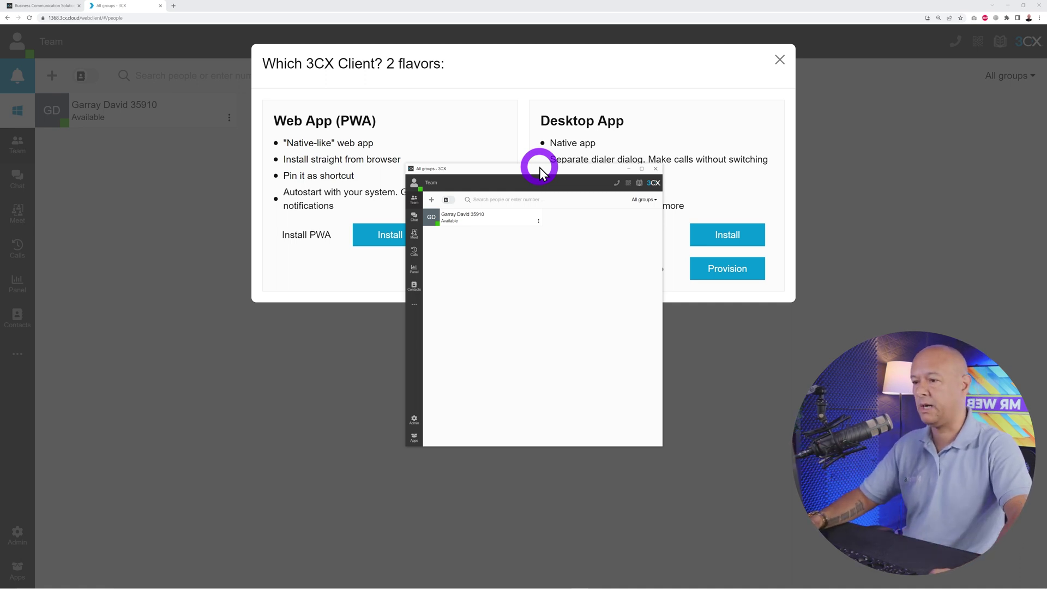
drag(539, 168, 516, 200)
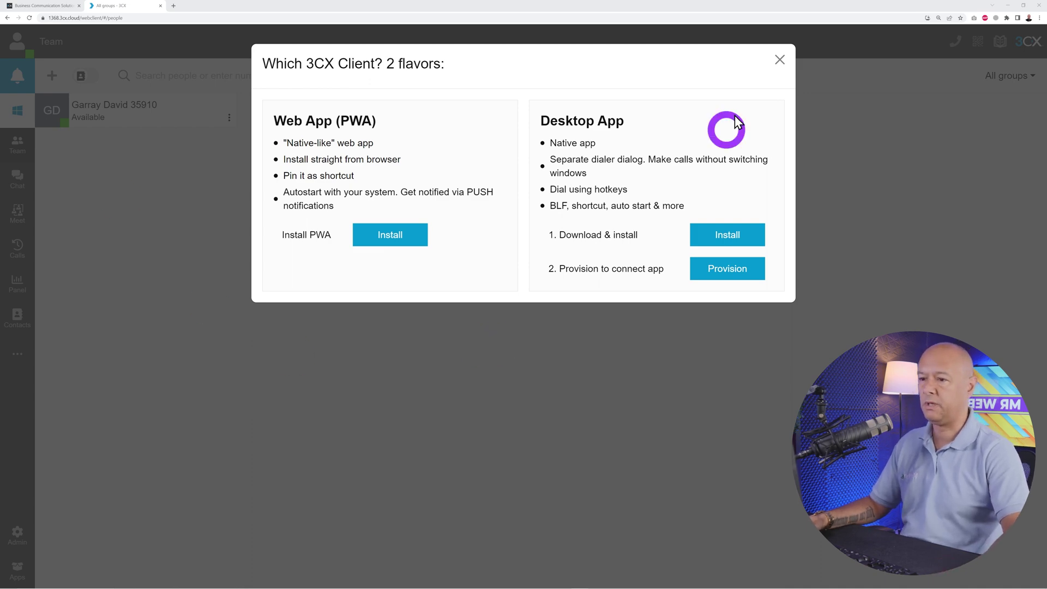
click(779, 60)
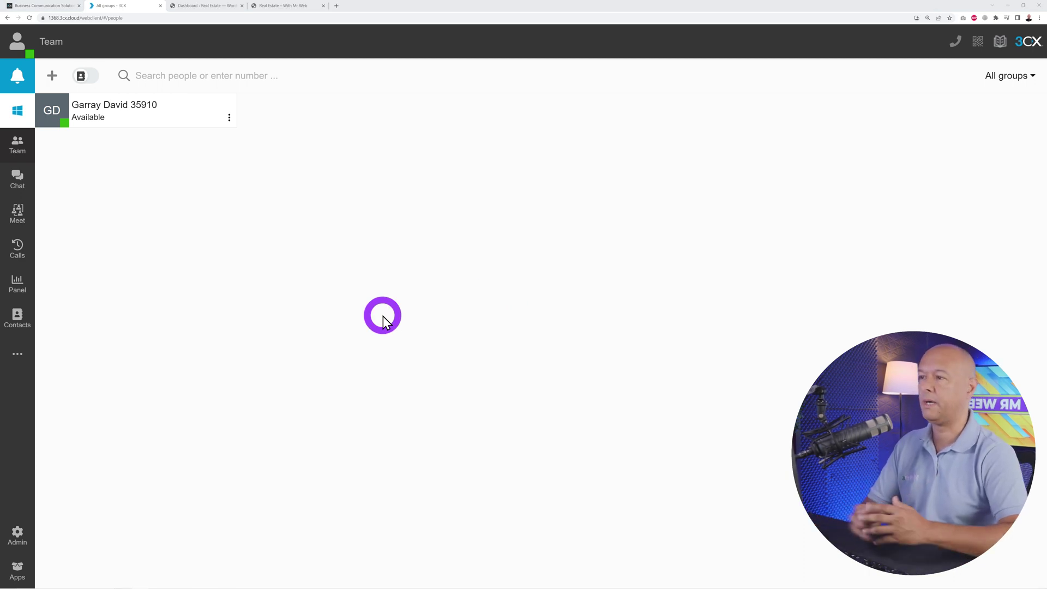
- Scroll the Catalpa Realty home page through Featured Listings, About Us and Unique Listings
click(289, 5)
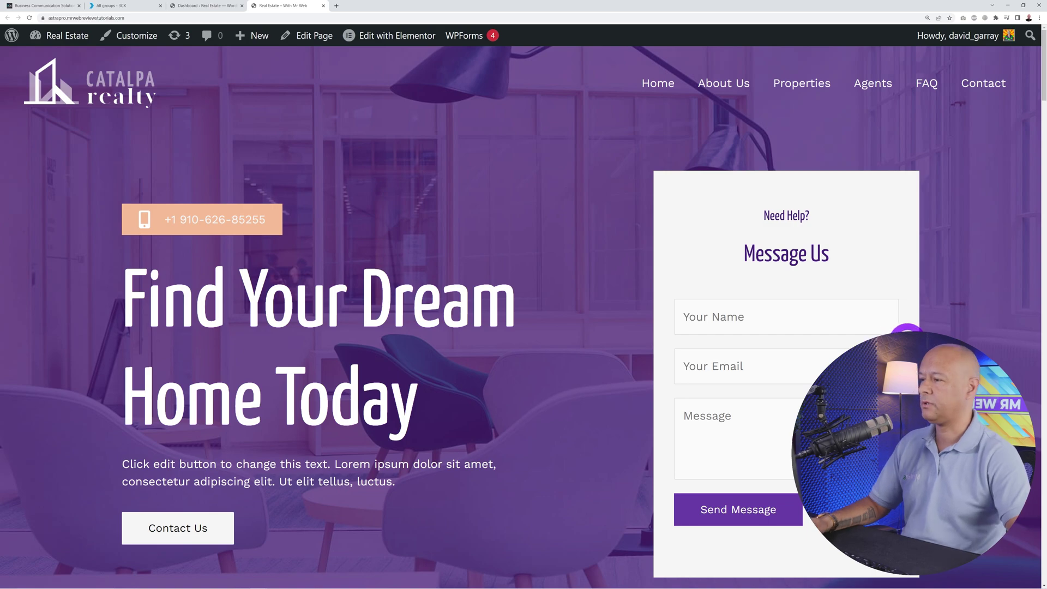
scroll(944, 315, down, 12)
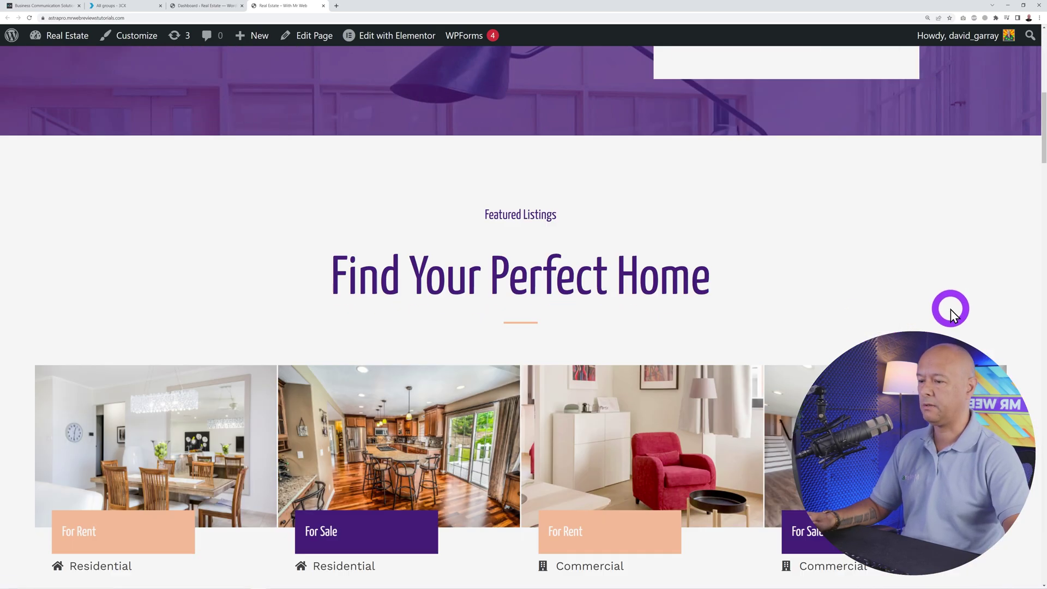
scroll(1003, 316, down, 15)
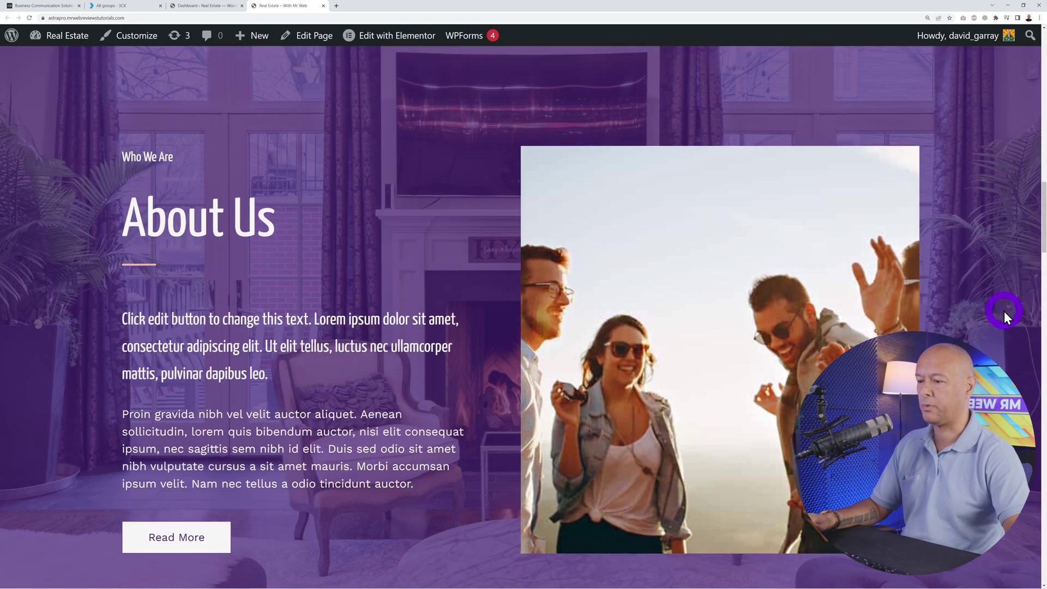
scroll(1003, 312, down, 3)
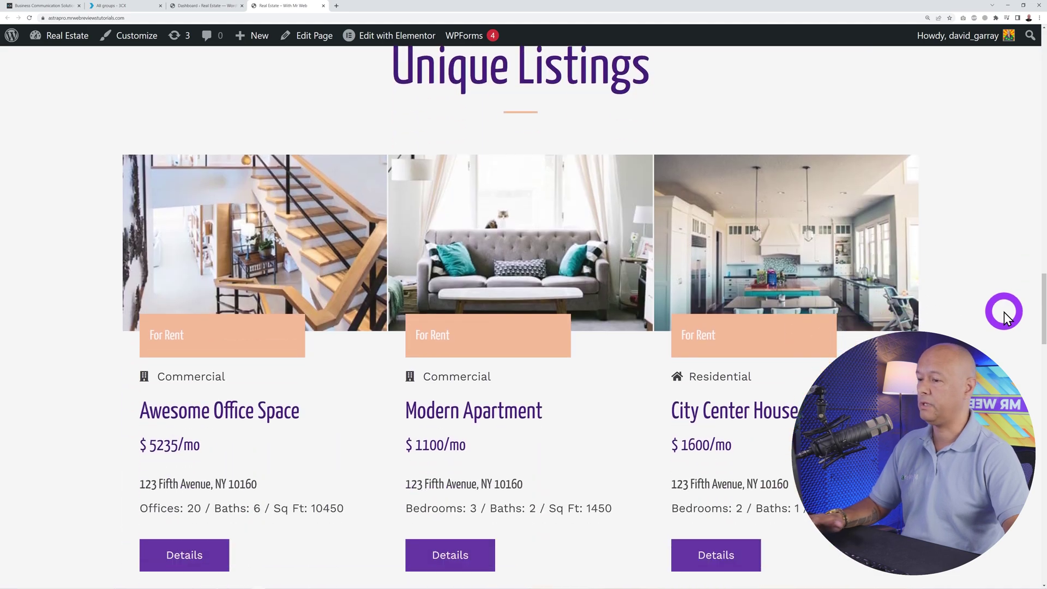
scroll(1003, 312, down, 3)
scroll(1004, 312, down, 5)
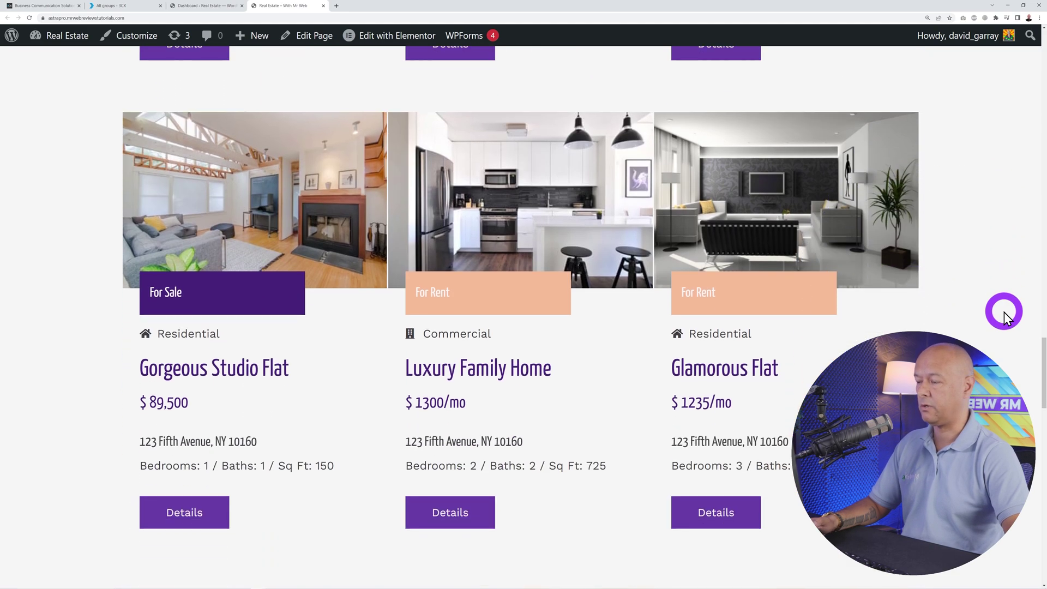
scroll(1004, 312, up, 1)
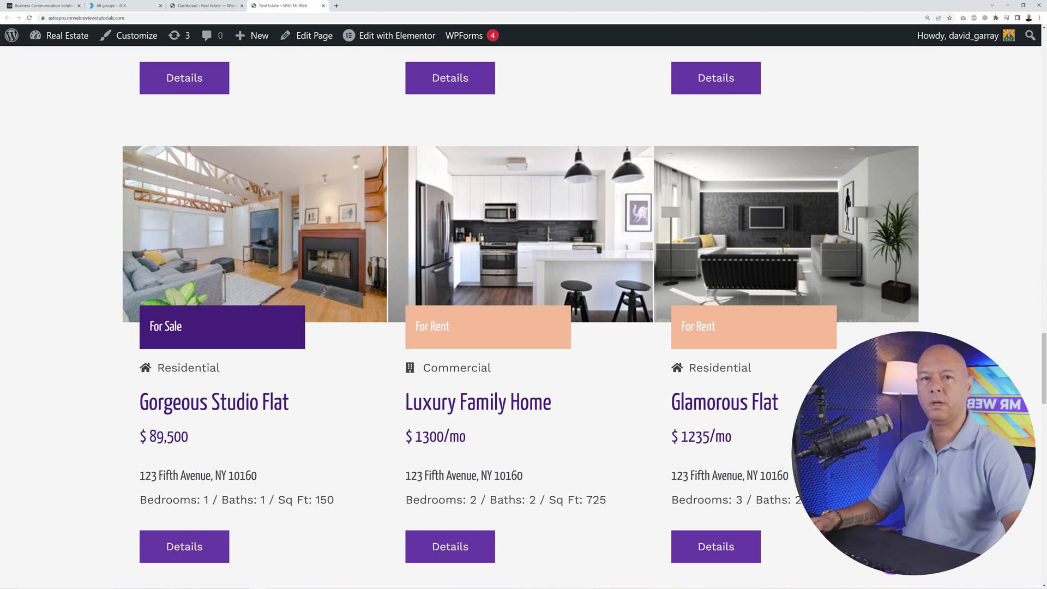
- From the WordPress dashboard, search Plugins > Add New for '3cx'
click(207, 6)
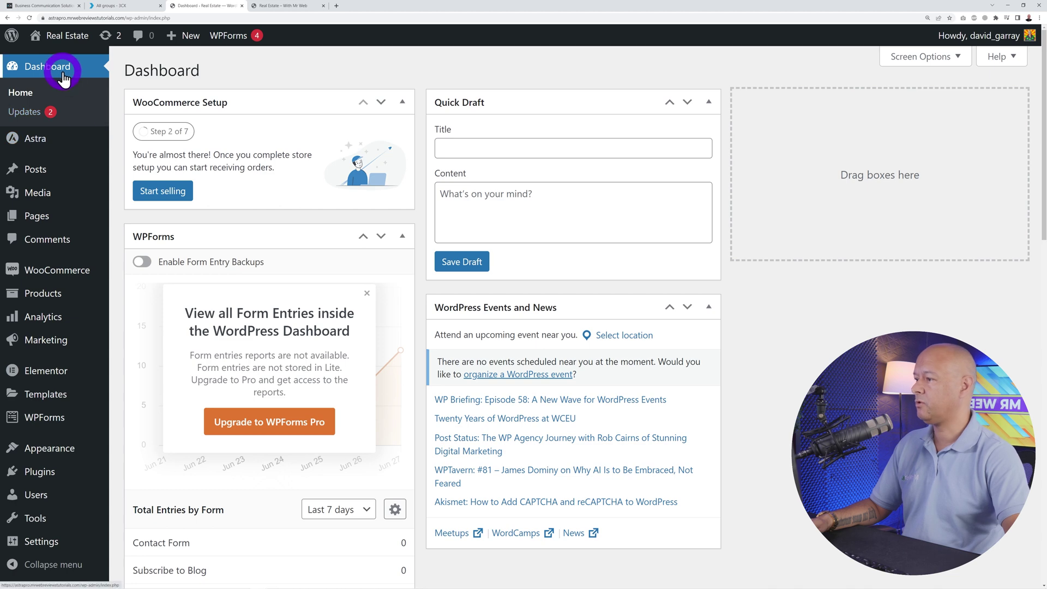
mouse_move(38, 479)
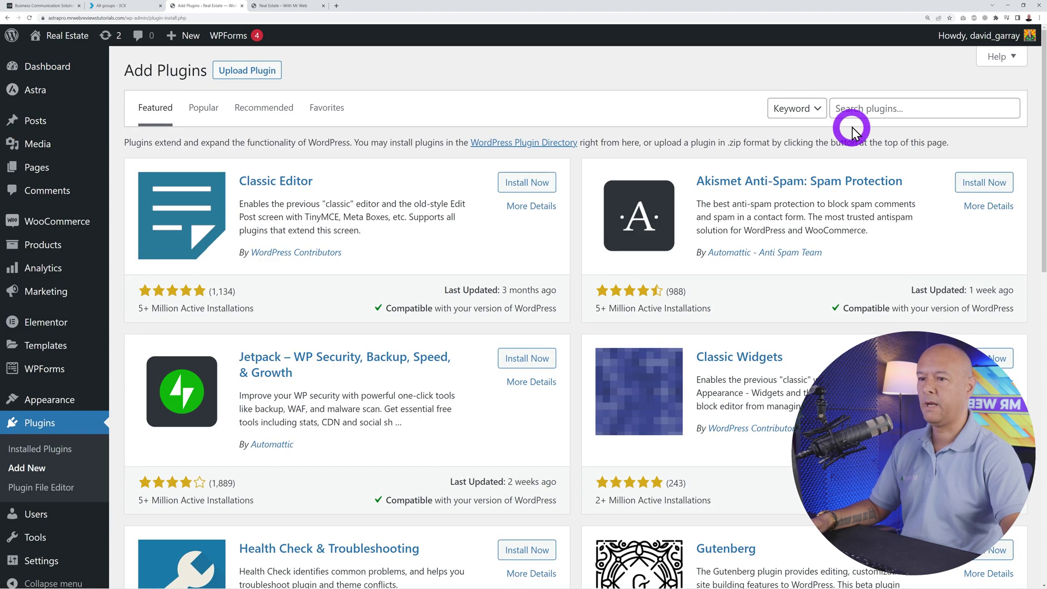
click(854, 108)
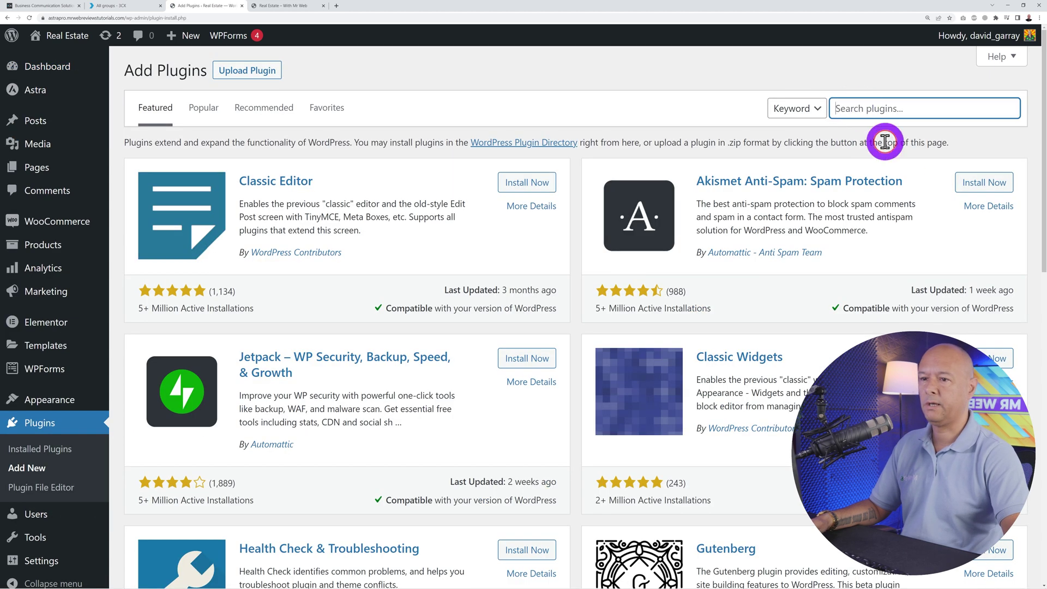
text(3cx)
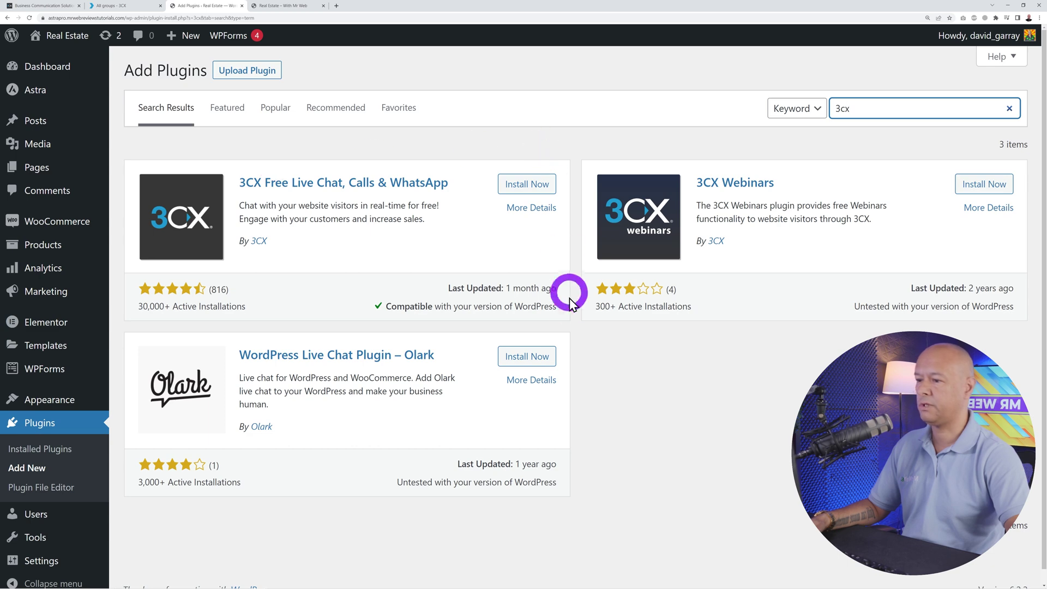
- Install and activate the 3CX Free Live Chat, Calls & WhatsApp plugin
click(520, 188)
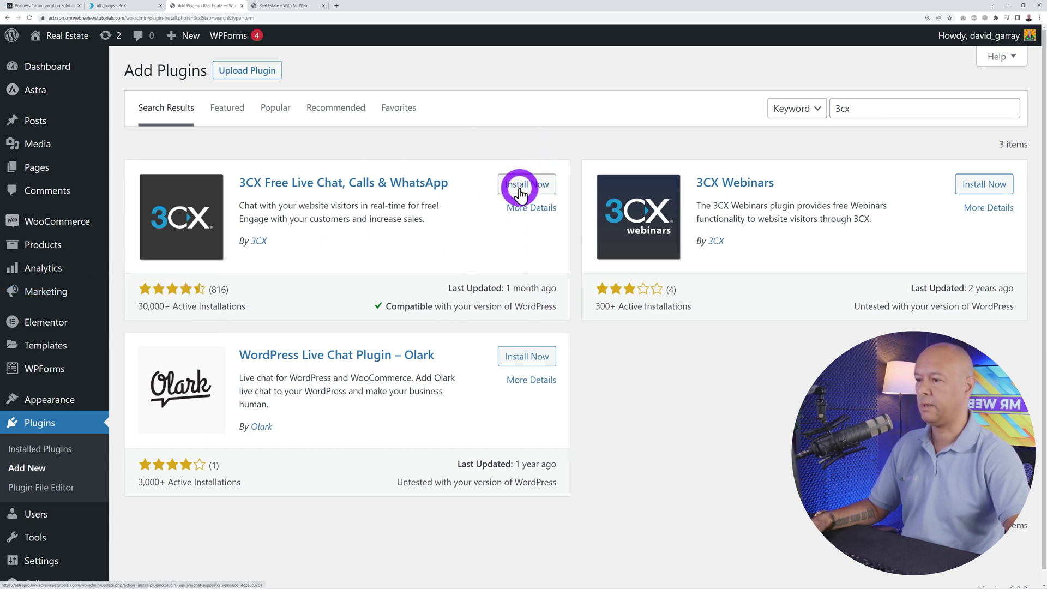
click(531, 185)
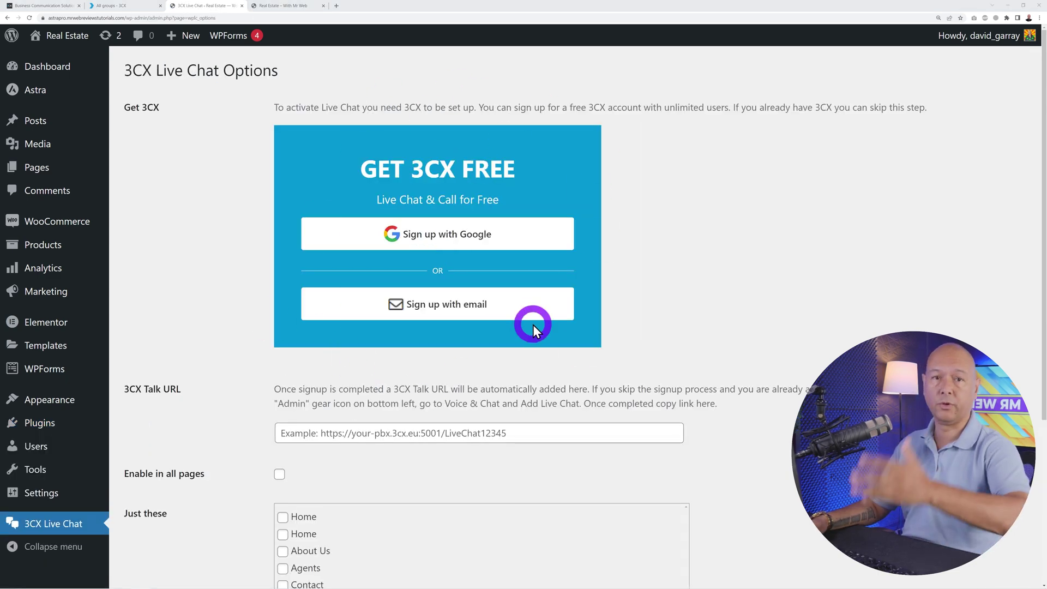
scroll(531, 317, down, 2)
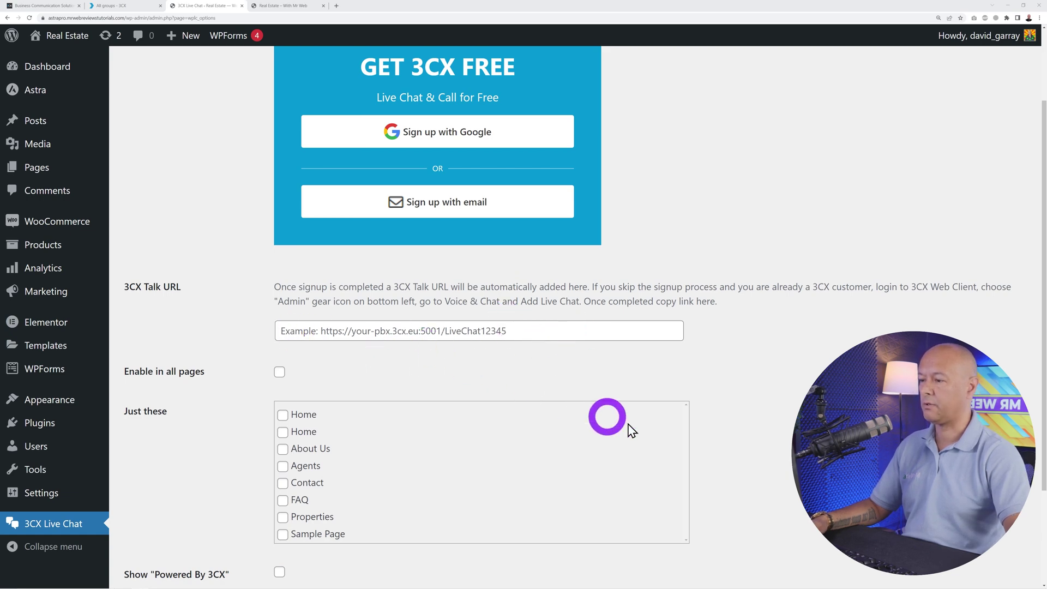
click(135, 11)
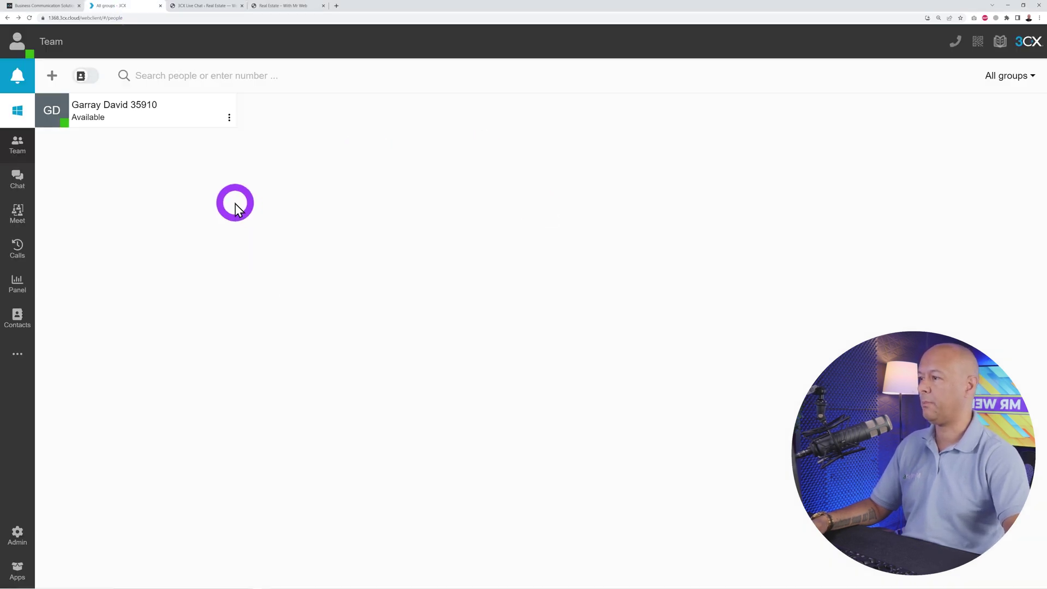
- Go to Admin > Voice & chat to see the existing 3CX Live Chat entry
click(16, 537)
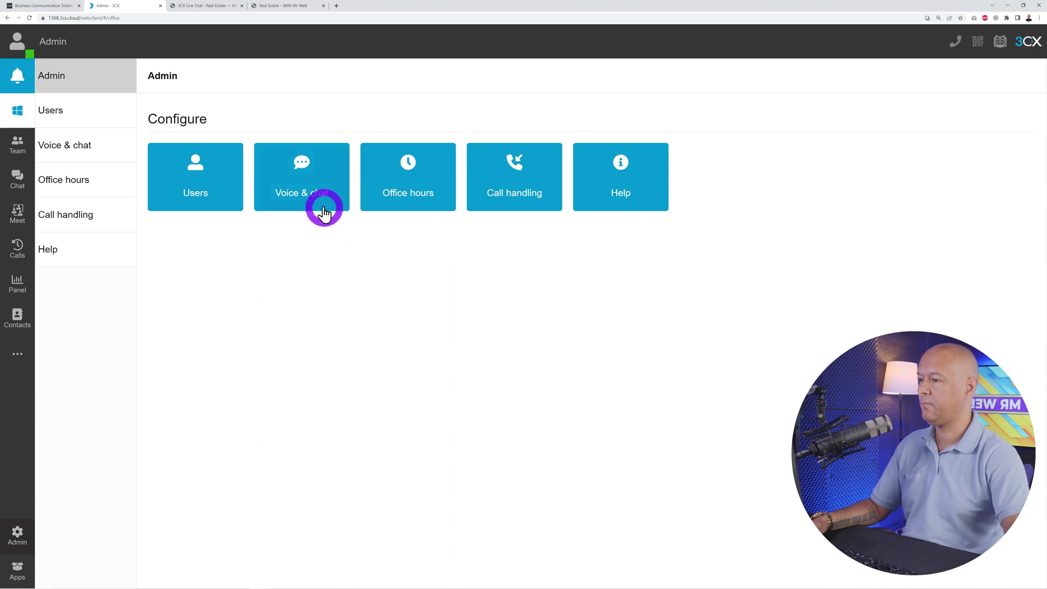
click(304, 199)
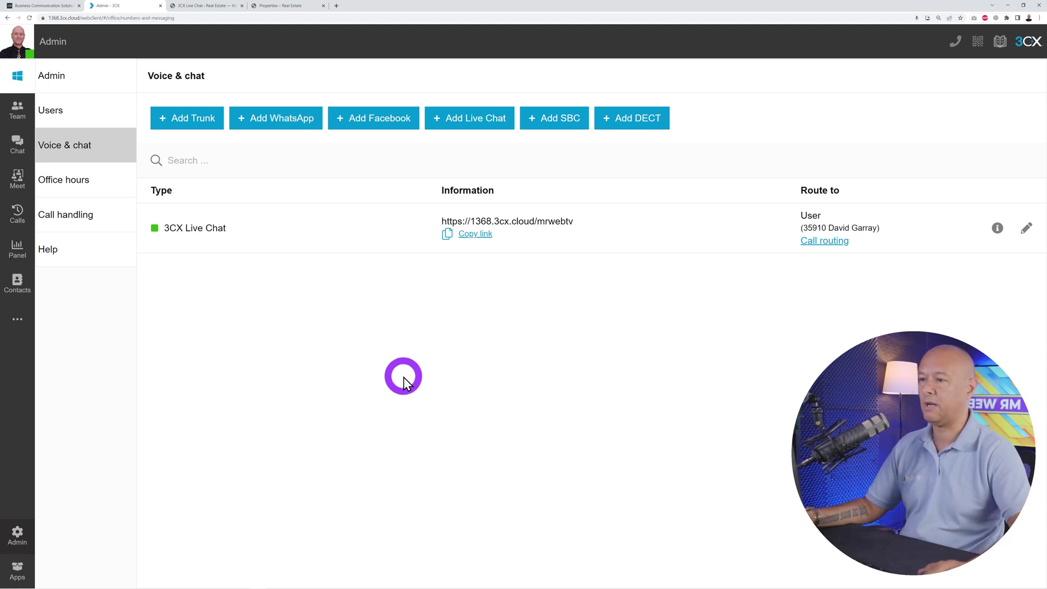
- Add a new live chat with Chat icon only startup, routed to the first listed user
click(467, 127)
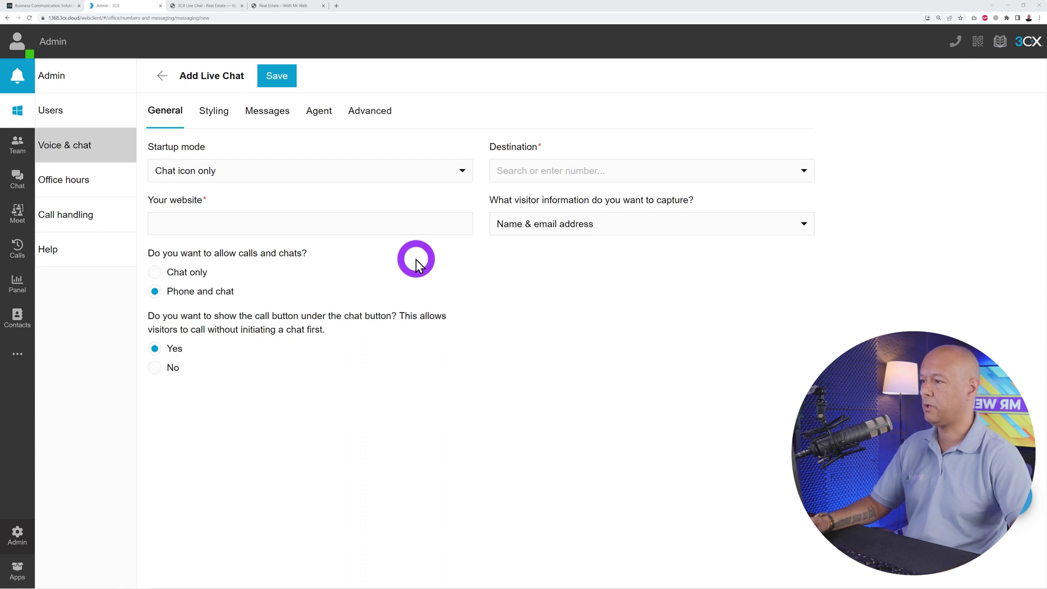
click(267, 172)
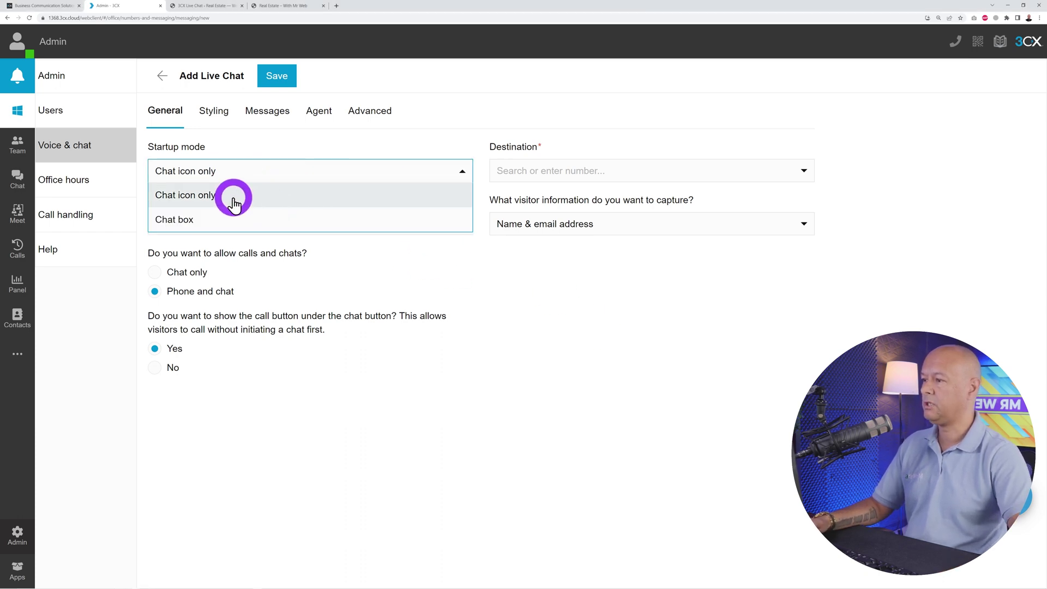
click(270, 195)
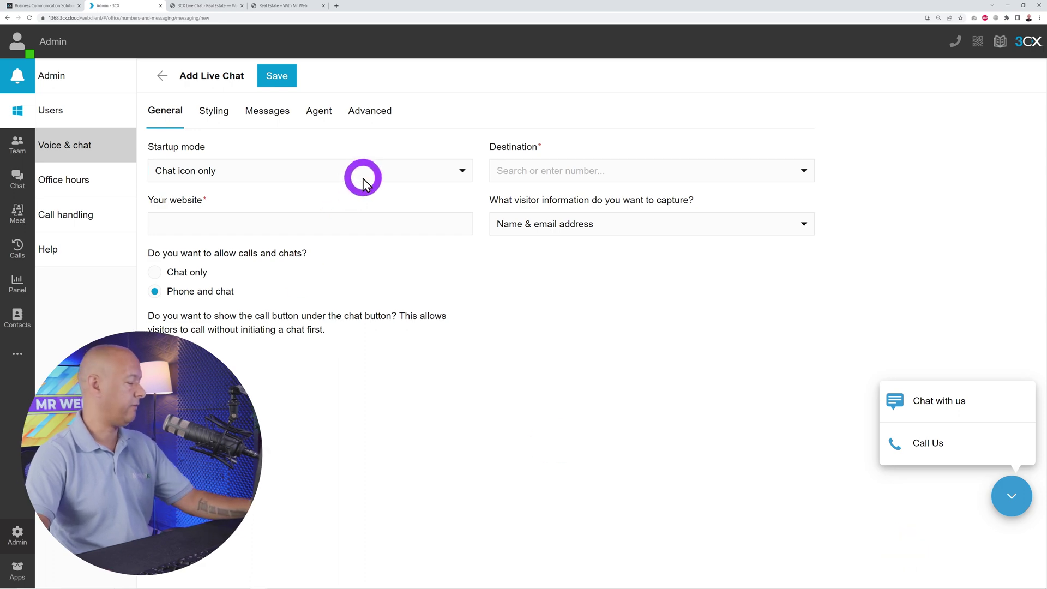
click(803, 171)
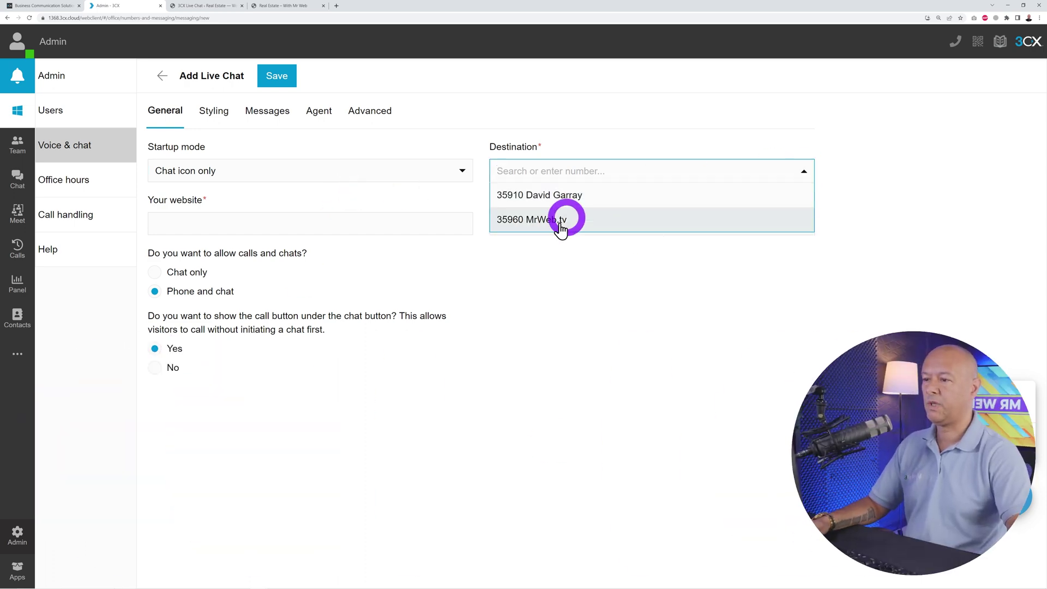
click(563, 198)
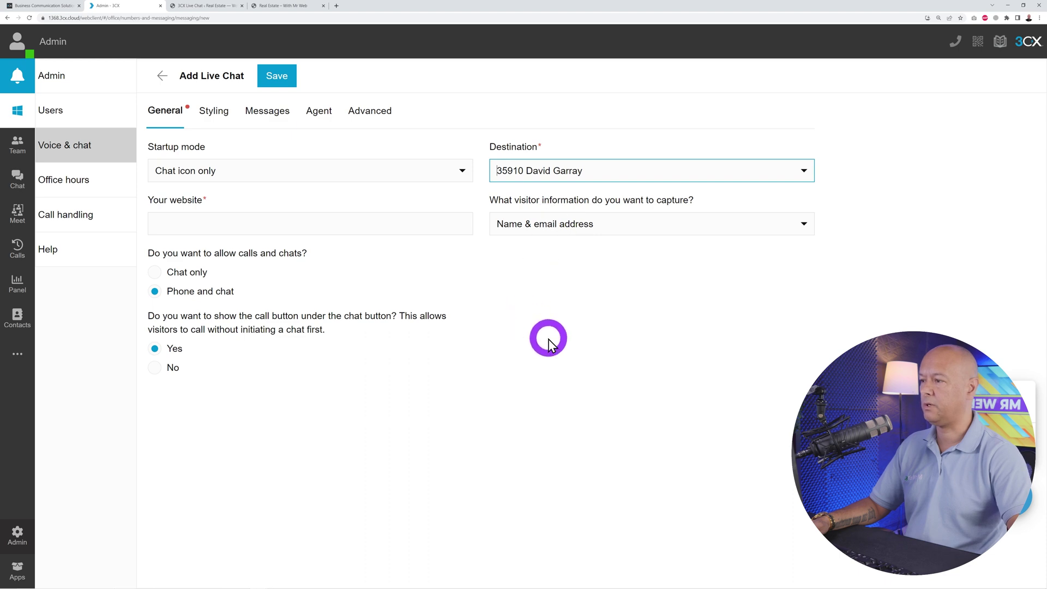
- Copy the real estate site's address and paste it as the live chat's website
click(309, 8)
click(234, 18)
key(ctrl+c)
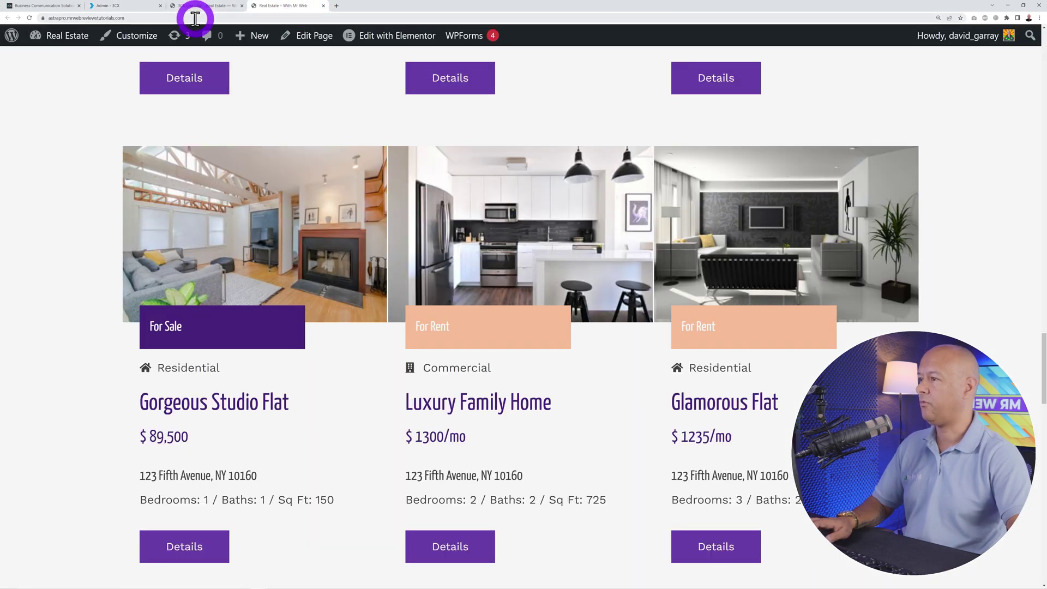
click(137, 6)
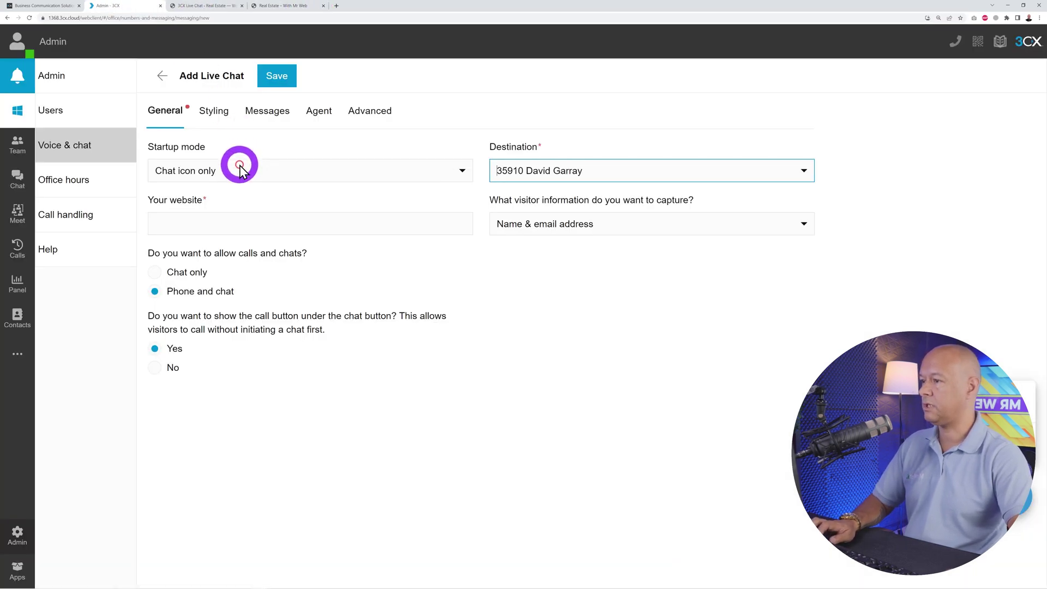
click(240, 226)
key(ctrl+v)
click(594, 333)
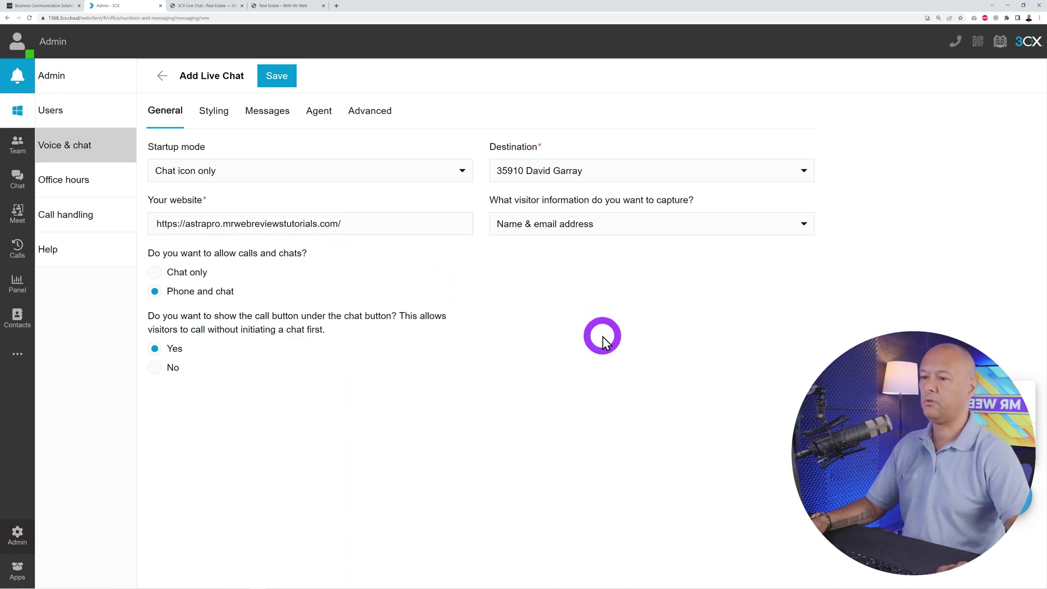
- Keep capturing visitor name and email, and preview the chat and call popup
click(804, 226)
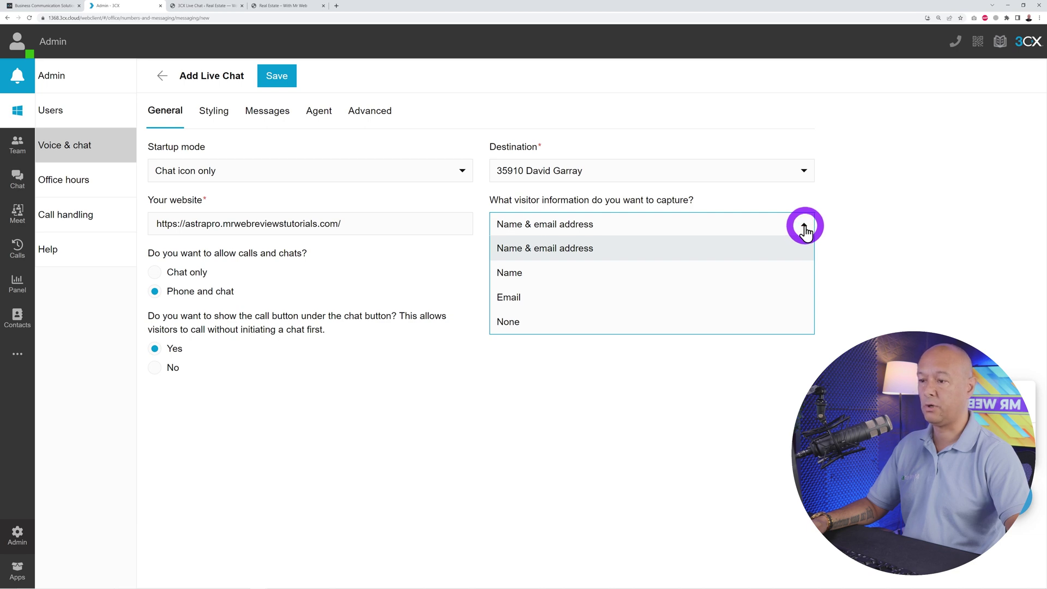
click(856, 232)
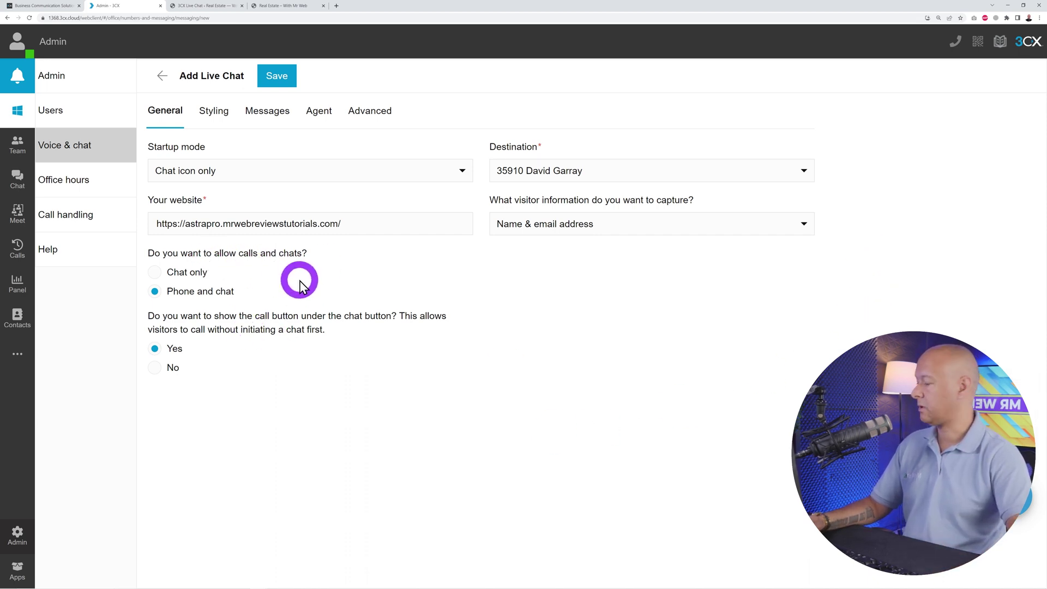
click(991, 494)
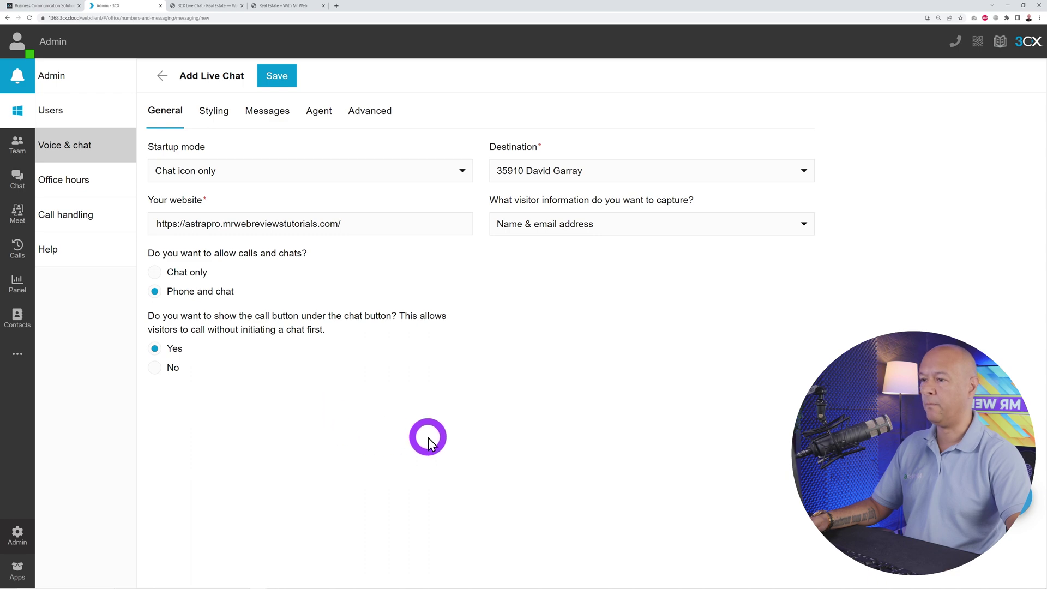
click(214, 111)
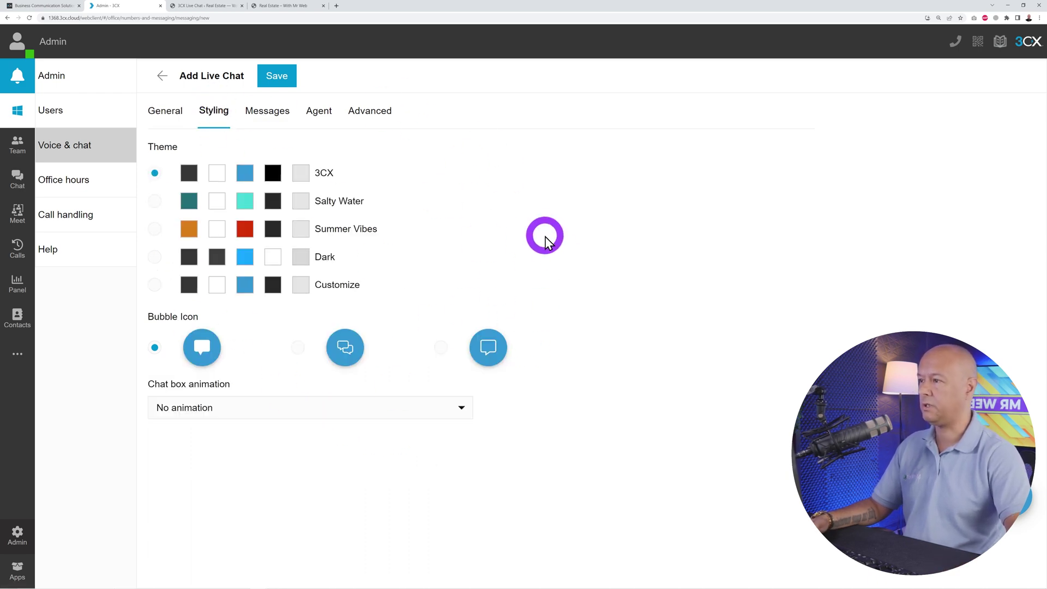
- Scroll through the real estate website to check the page
click(274, 7)
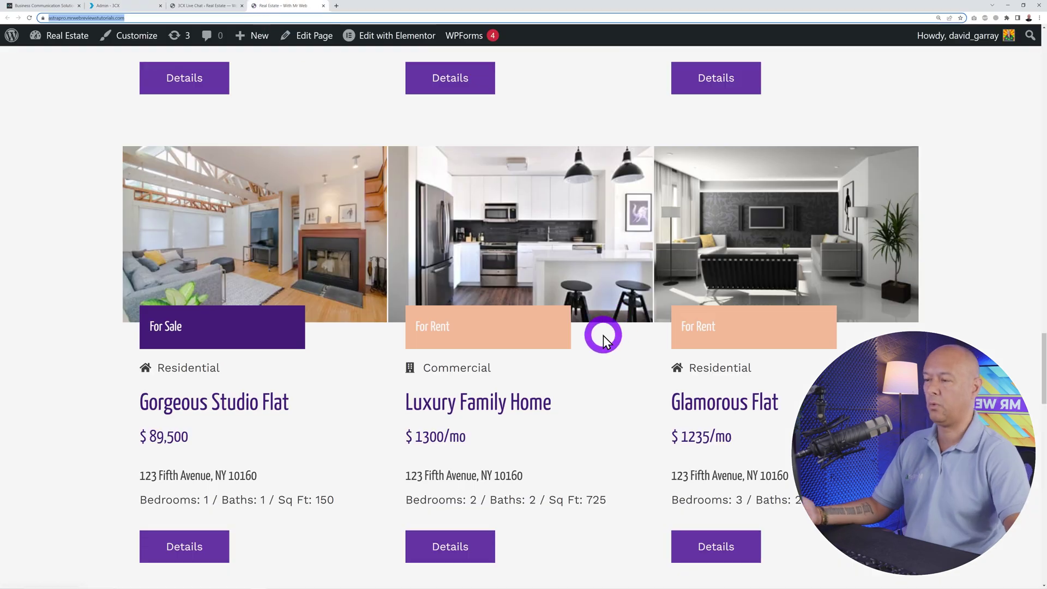
scroll(614, 340, down, 2)
scroll(614, 340, up, 4)
scroll(614, 339, down, 11)
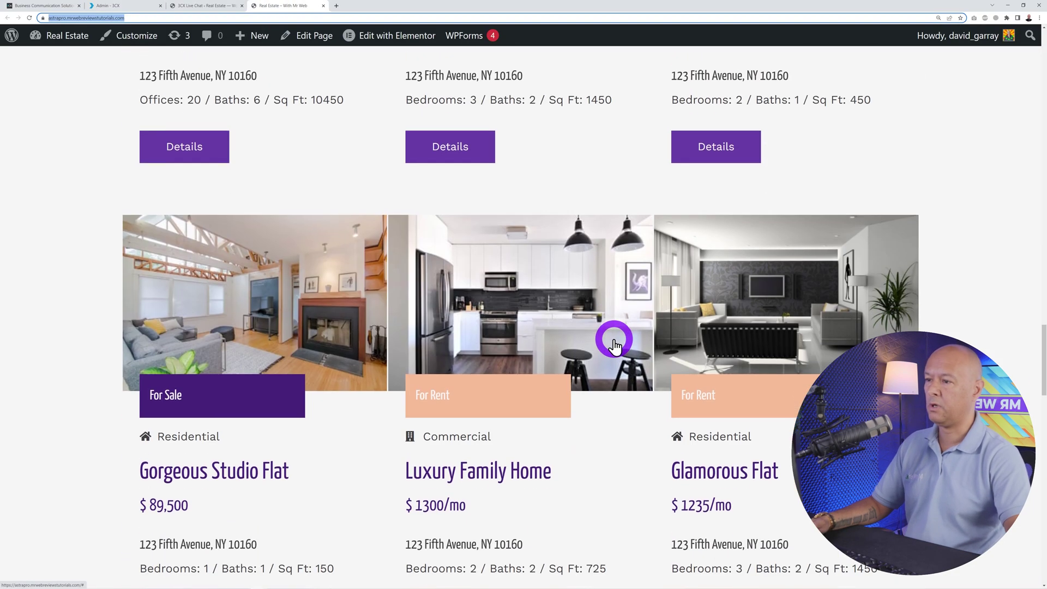
scroll(614, 340, down, 3)
scroll(615, 340, up, 2)
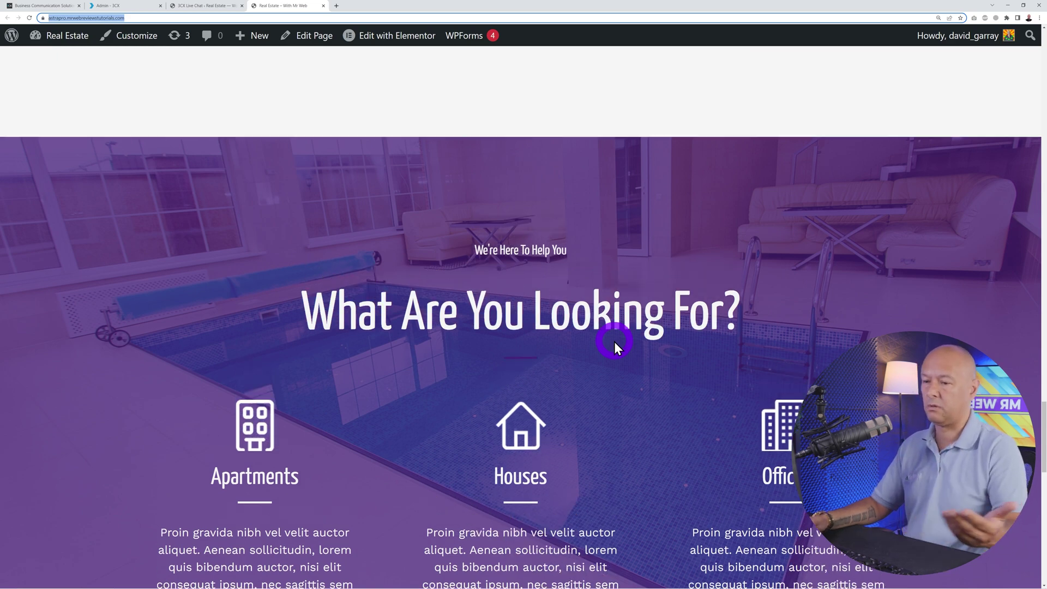
scroll(614, 342, up, 9)
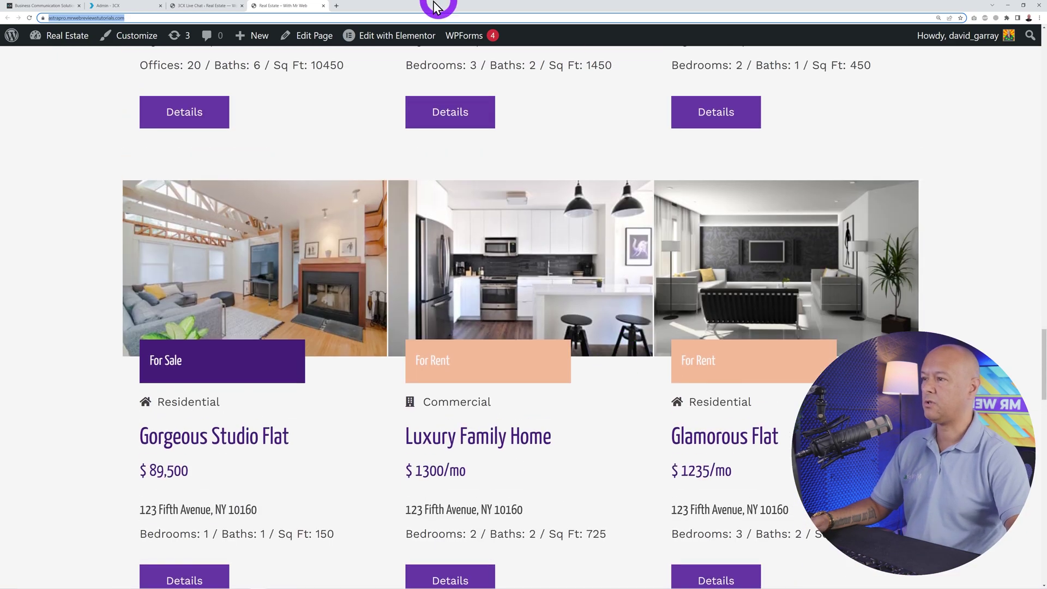
- Apply the Salty Water colour theme to the live chat widget
click(133, 10)
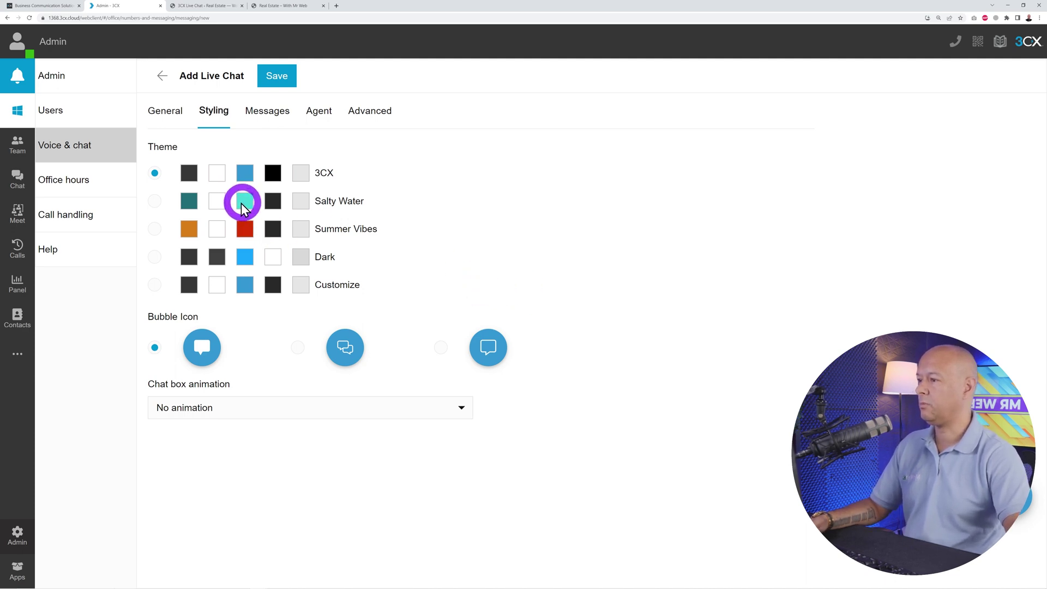
click(156, 202)
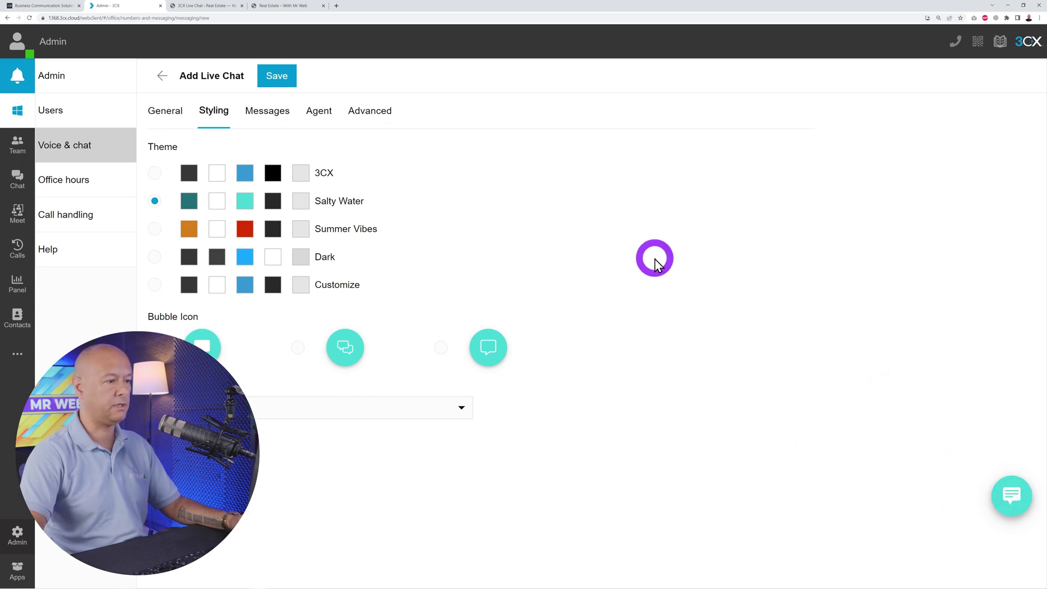
click(268, 114)
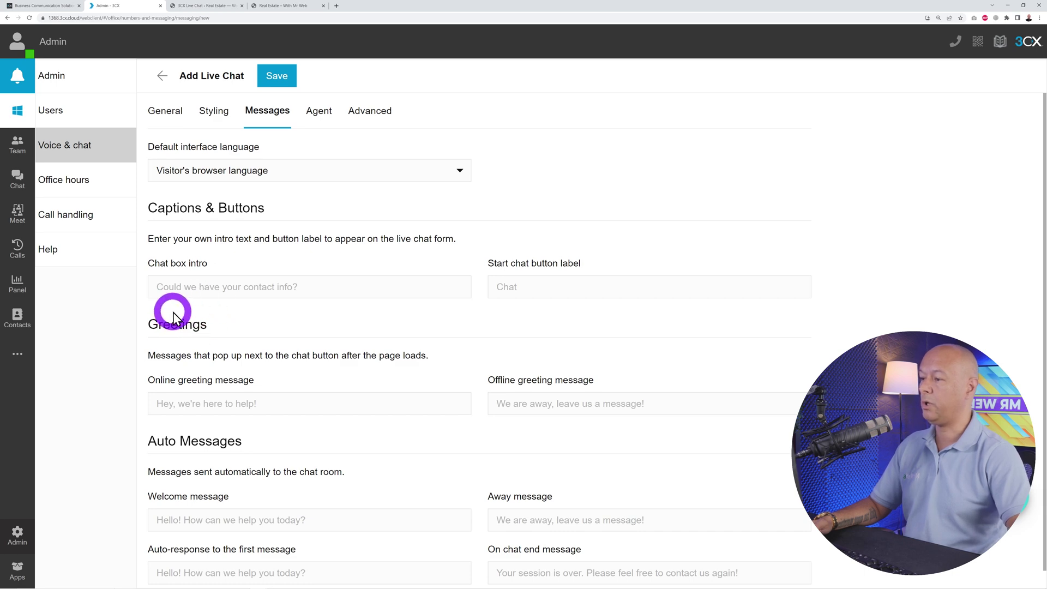
- Paste the greeting into Chat box intro and add the missing space before 'email'
click(335, 290)
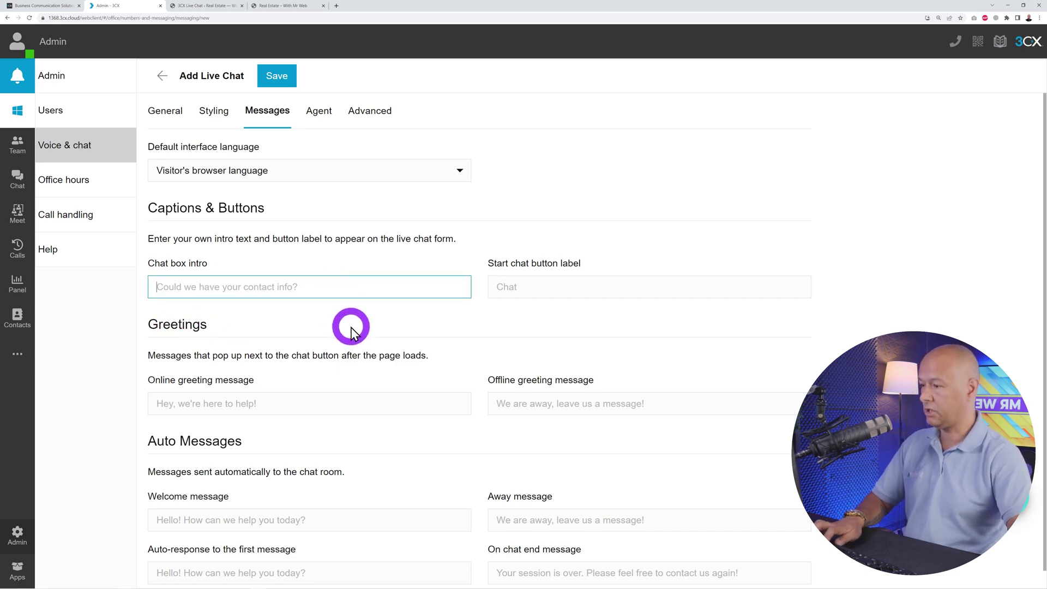
text(Hi! How you doing. Please leave youremail address)
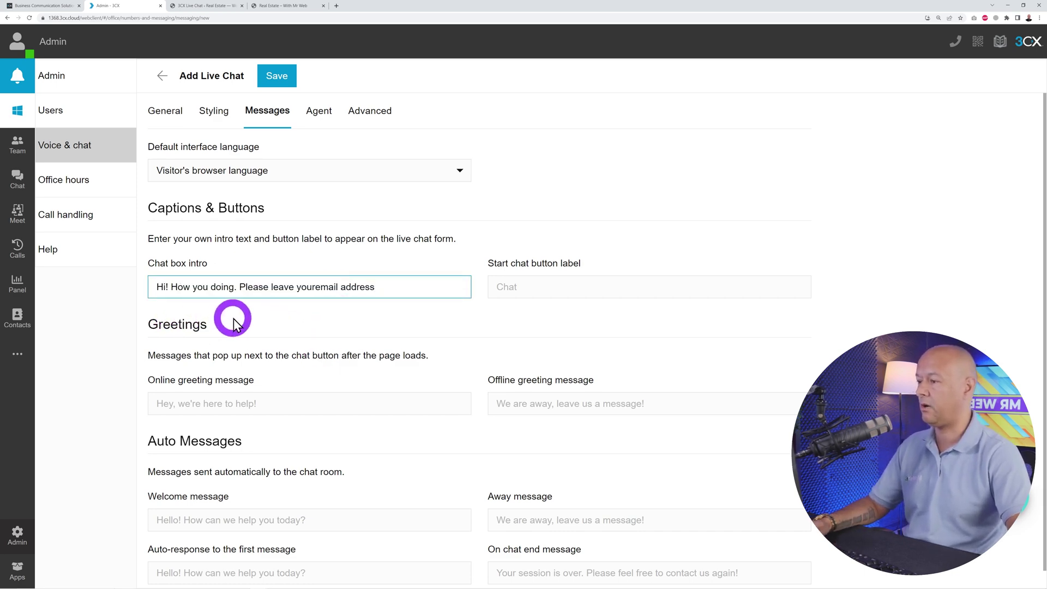
click(318, 288)
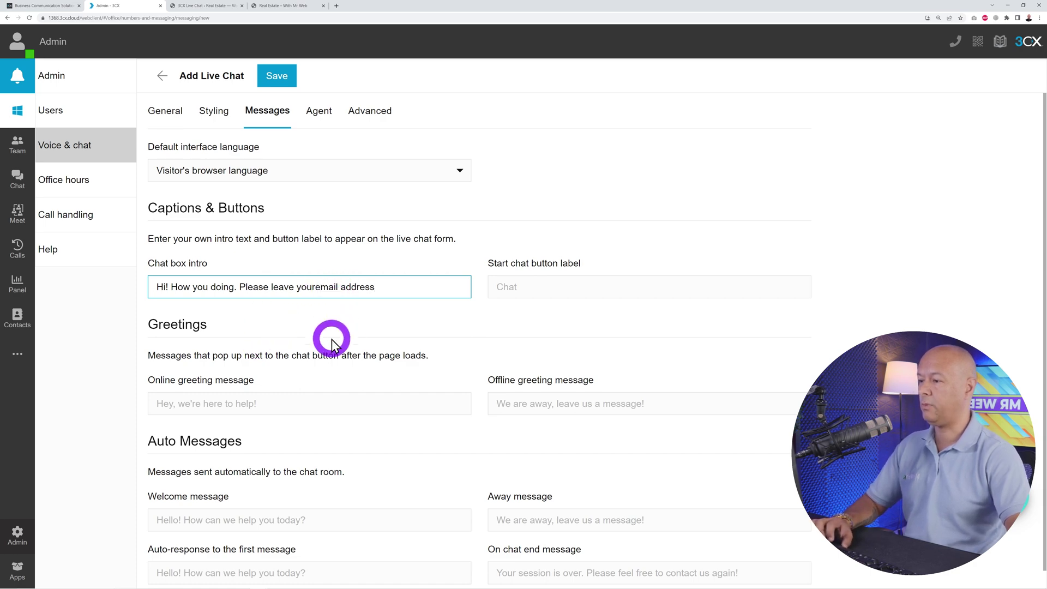
click(364, 327)
click(604, 367)
scroll(360, 357, down, 1)
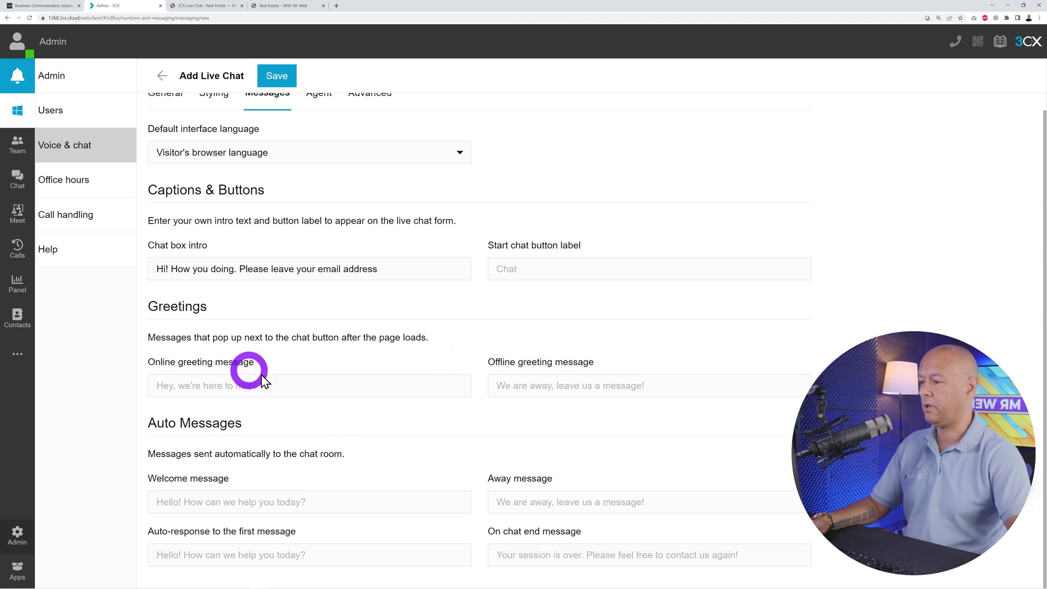
scroll(480, 464, up, 1)
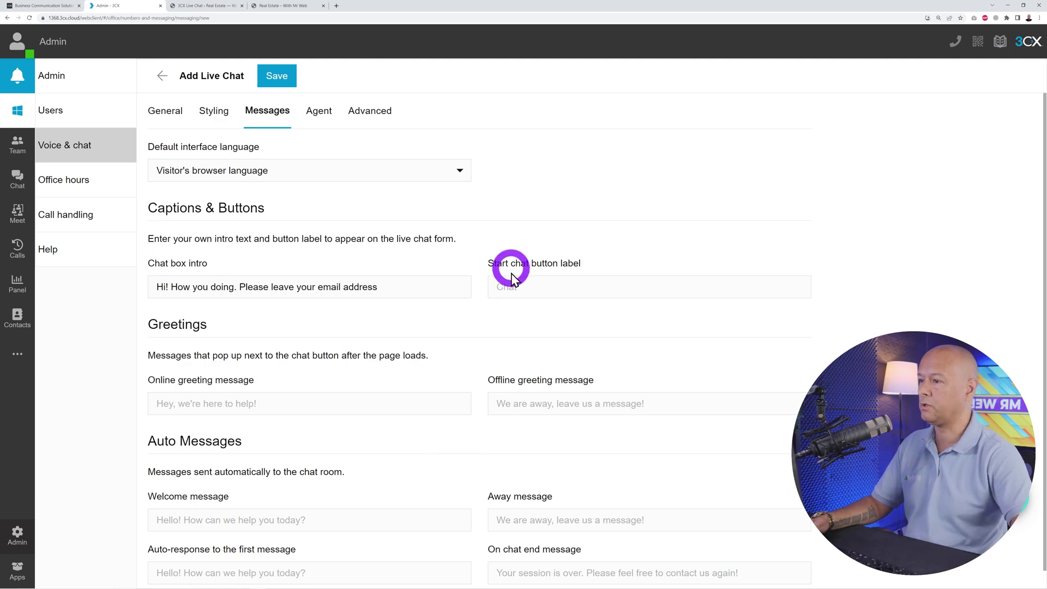
click(322, 112)
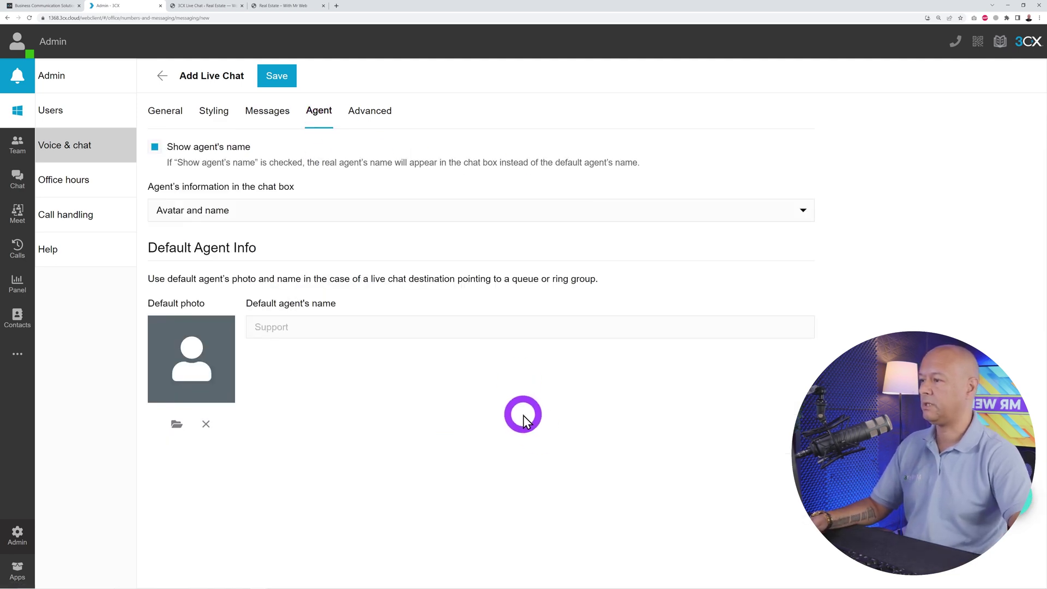
- Show the agent's name, keep Avatar and name display, and set 'Support Team' as default agent name
click(156, 147)
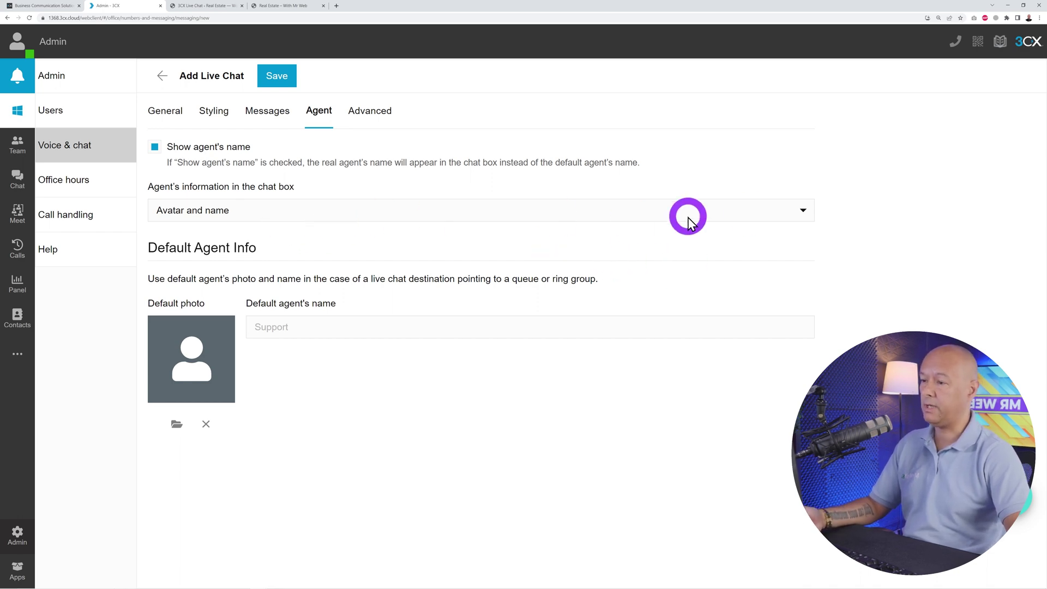
click(778, 211)
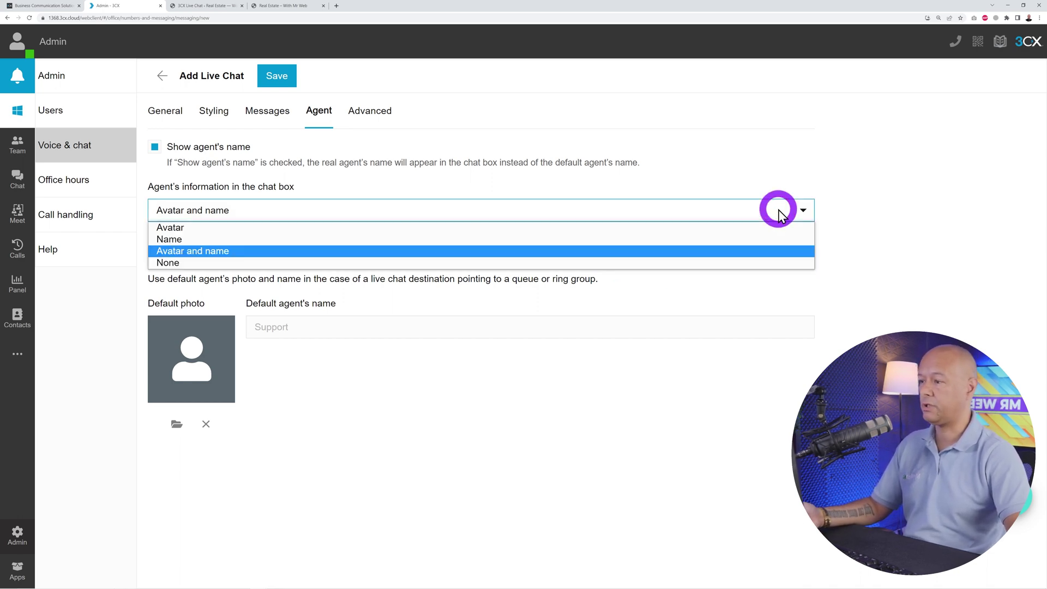
click(858, 213)
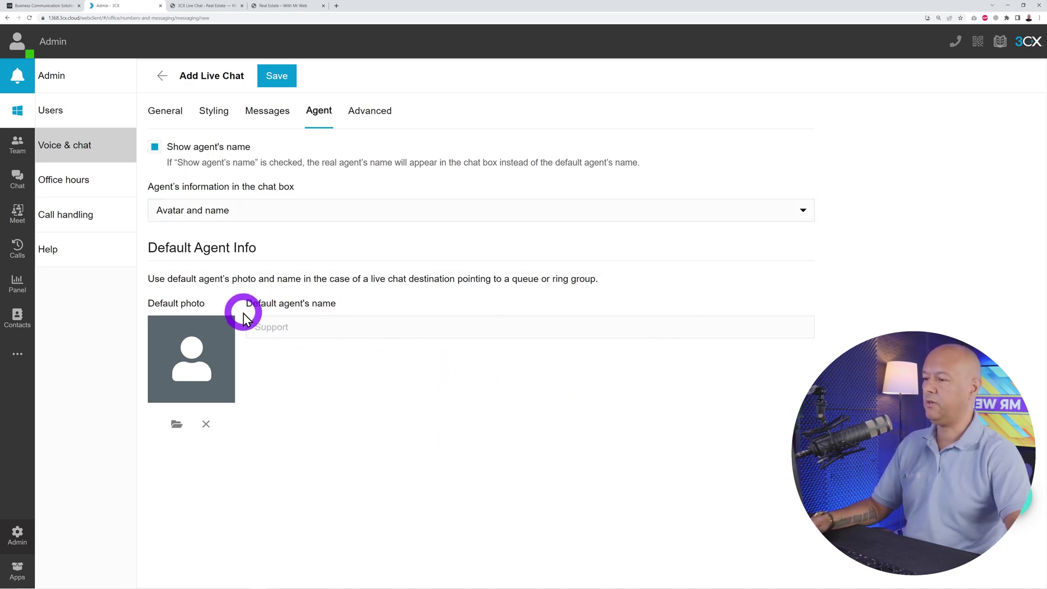
click(325, 329)
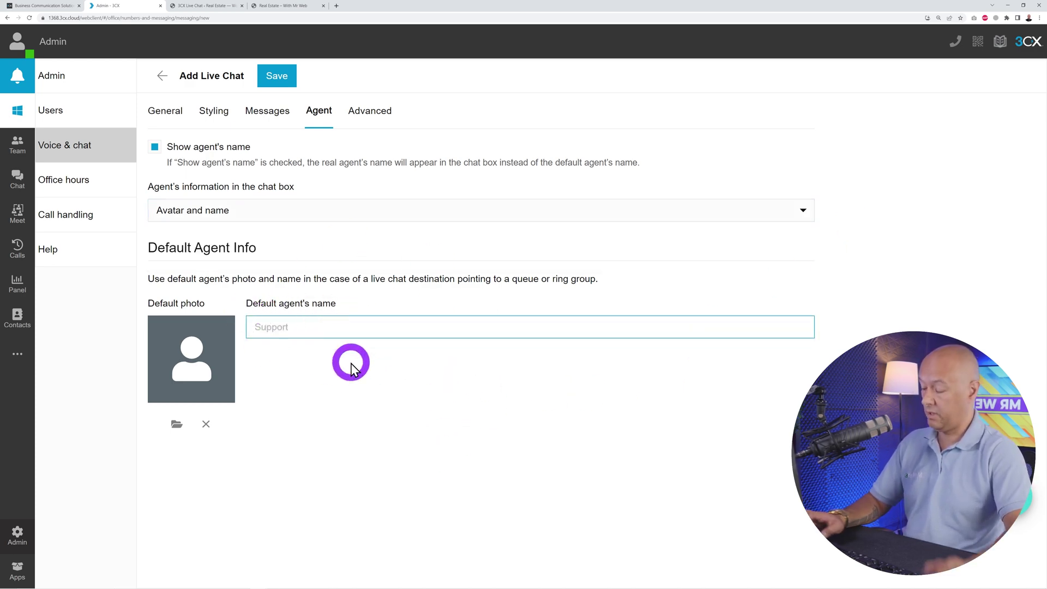
text(Supo)
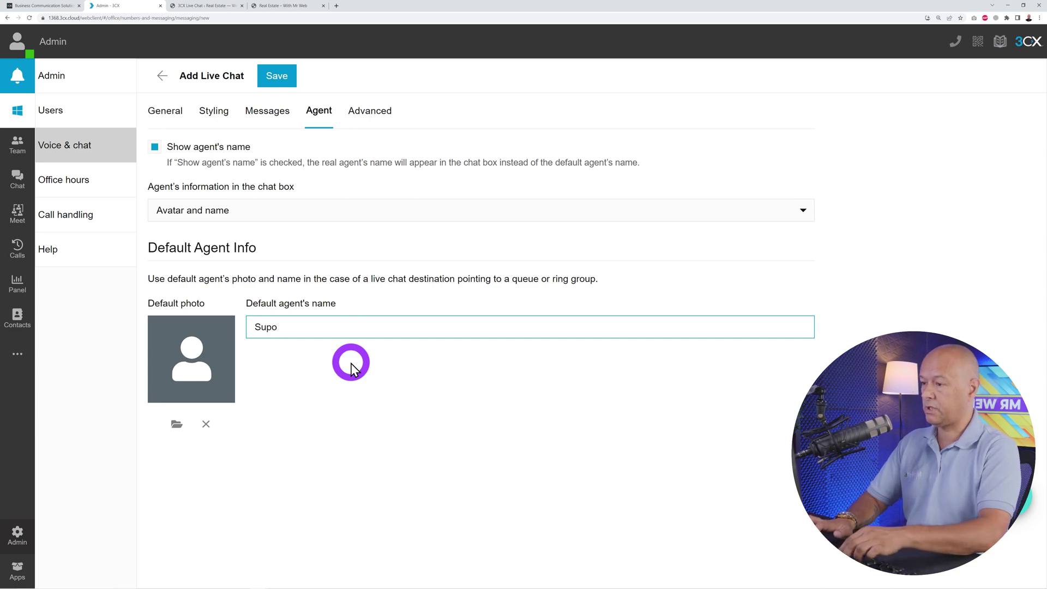
key(BackSpace)
text(port Team)
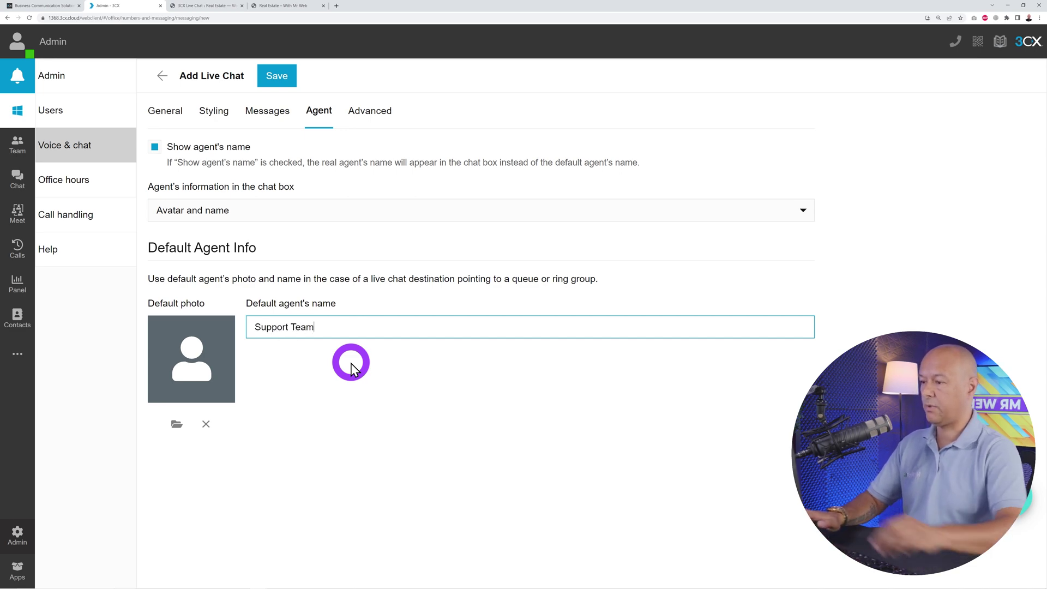
click(351, 363)
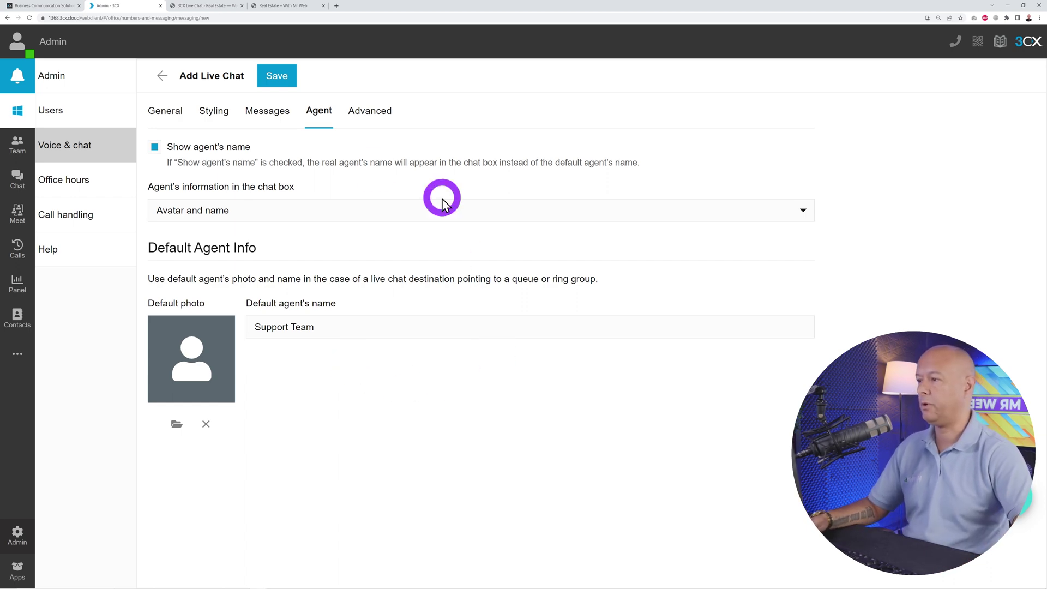
- Leave privacy controls disabled in the Advanced settings and save the new live chat
click(371, 109)
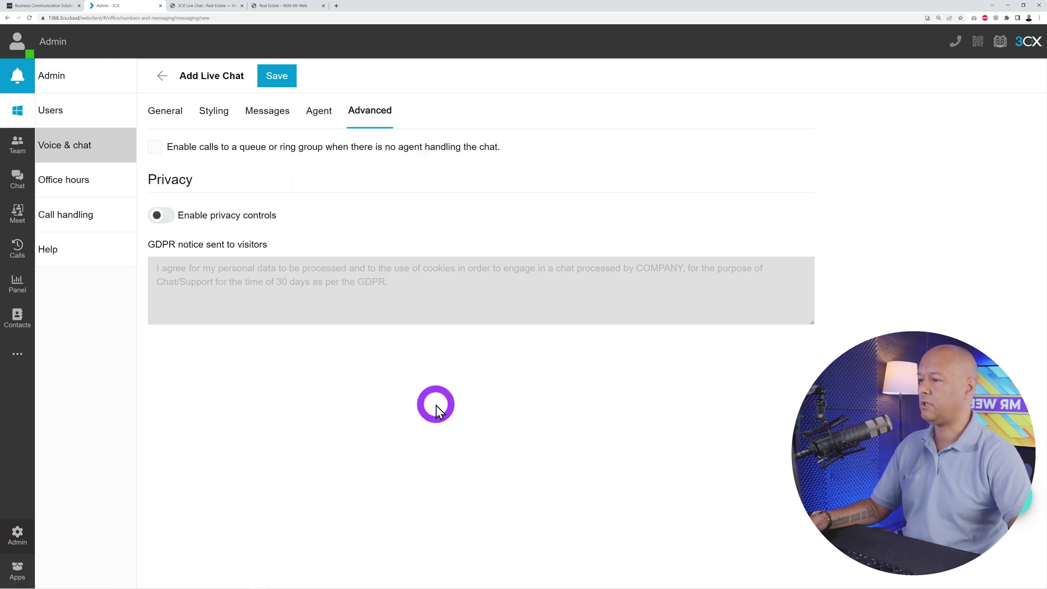
click(169, 218)
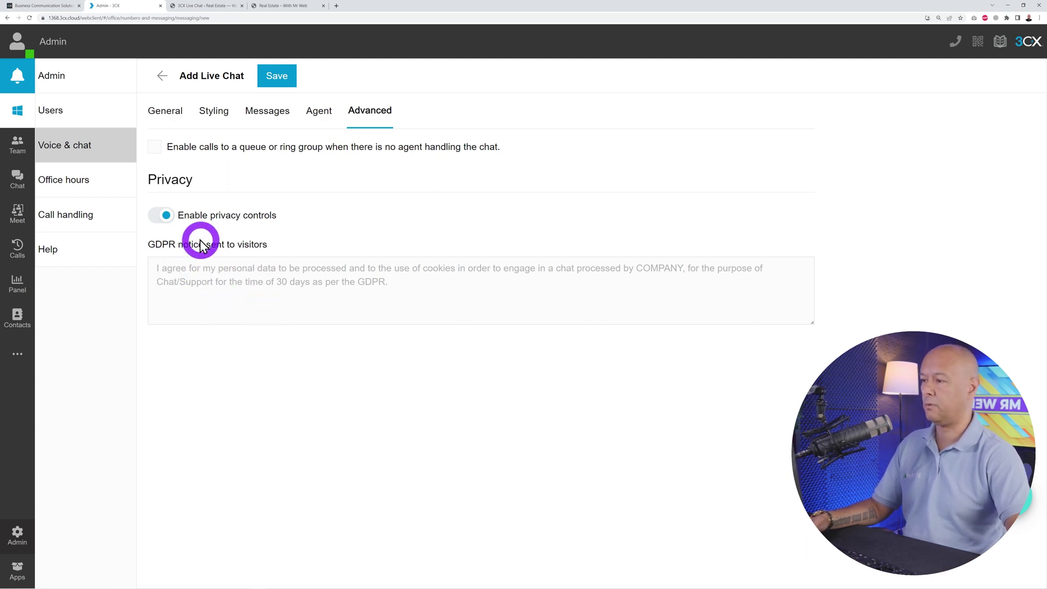
click(166, 216)
click(283, 82)
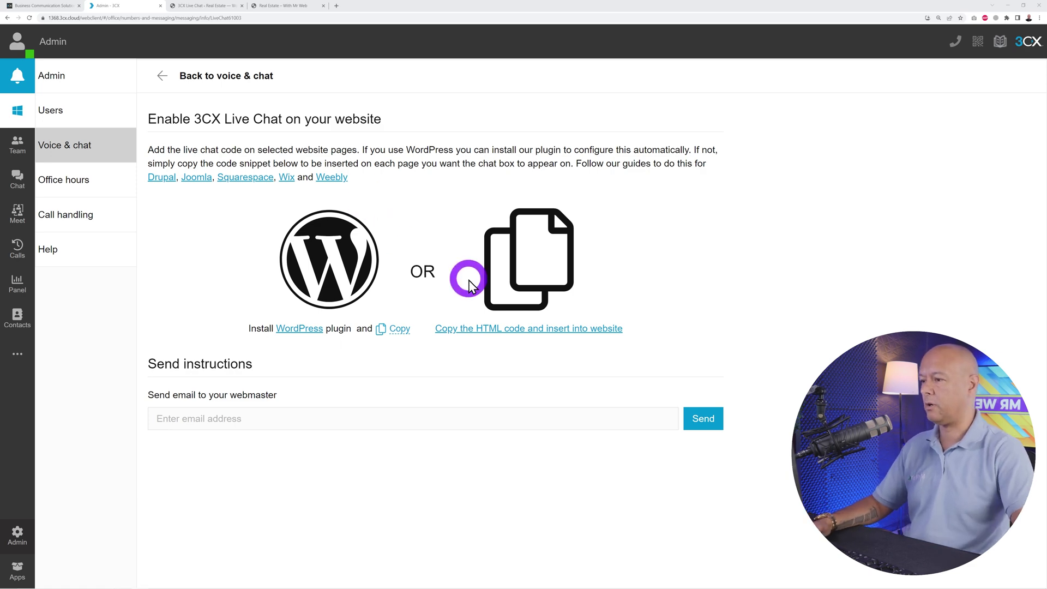
- Copy the 3CX live chat link into the plugin's 3CX Talk URL field
click(206, 6)
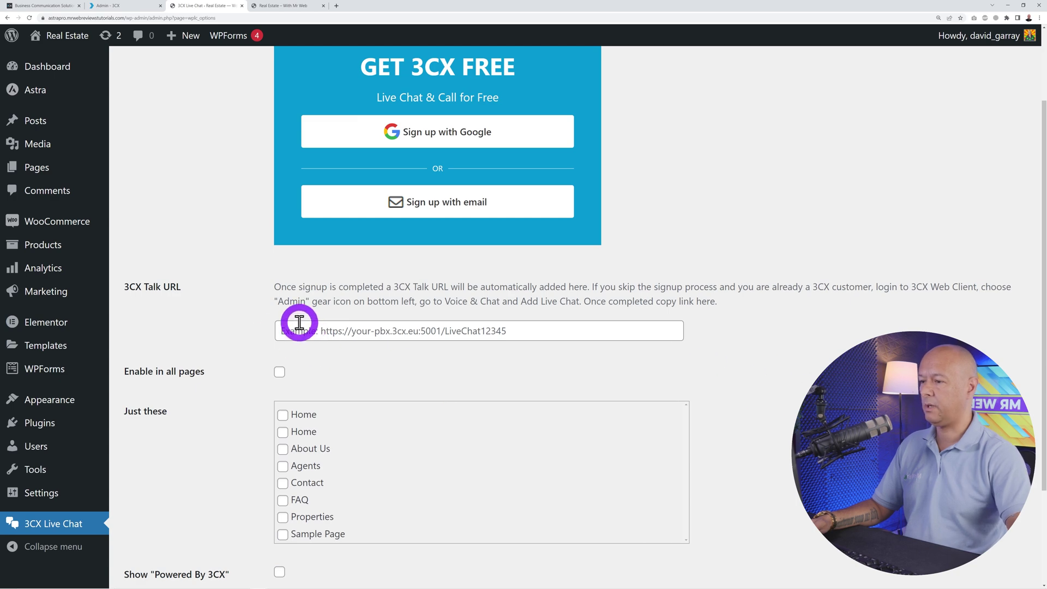
click(129, 5)
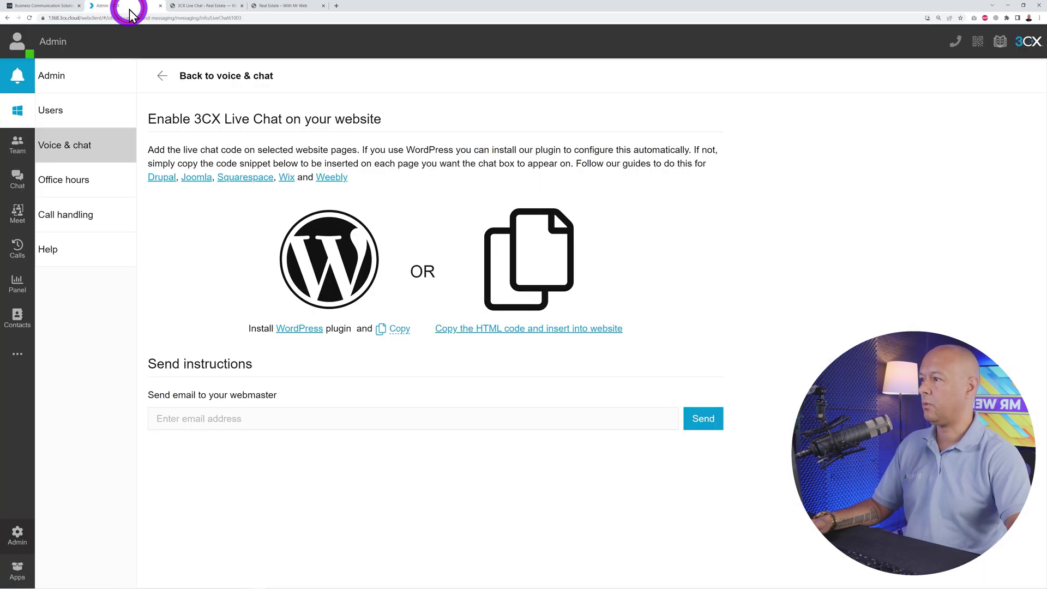
click(404, 335)
click(199, 7)
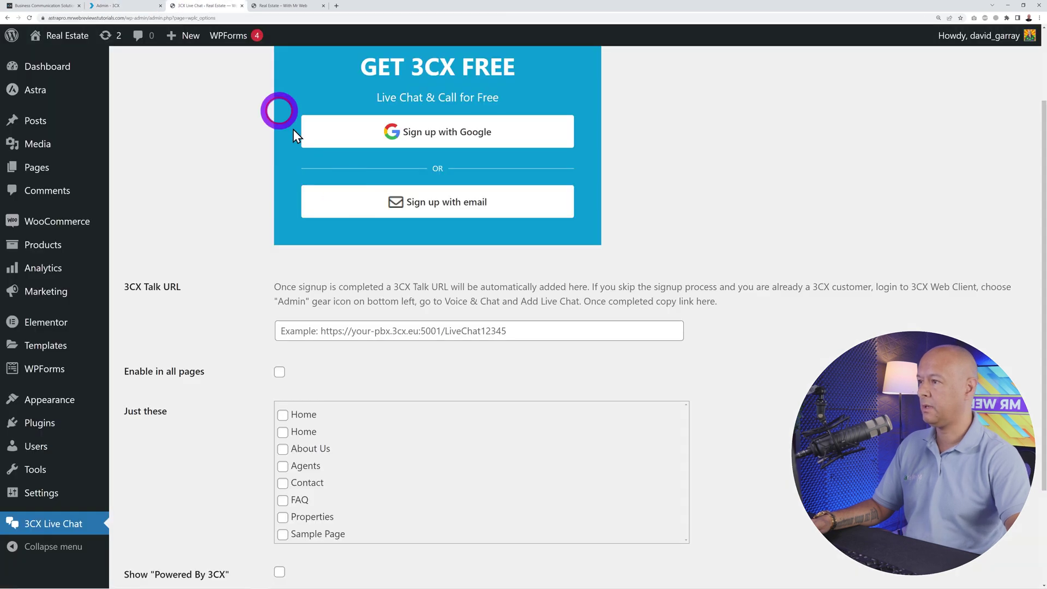
click(410, 331)
key(ctrl+v)
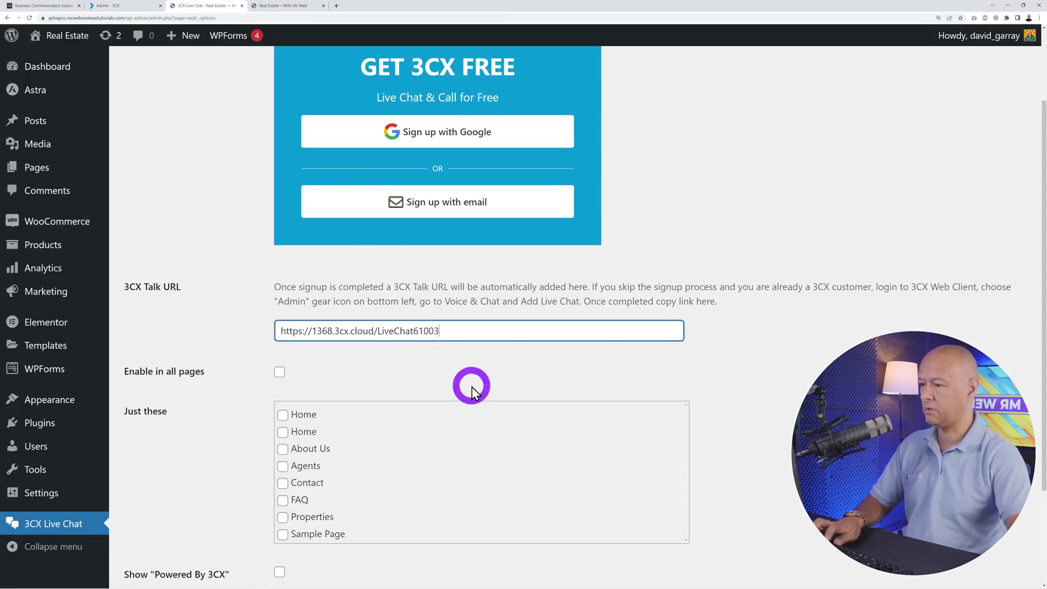
- Enable the widget on all pages with the Powered By 3CX credit, and save the plugin settings
scroll(731, 387, down, 2)
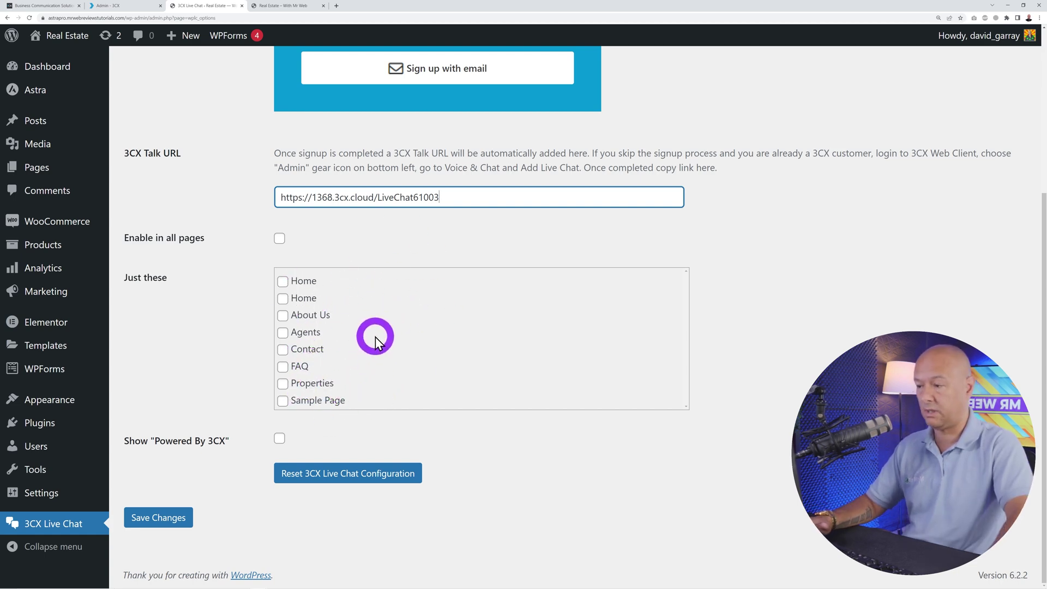
click(279, 238)
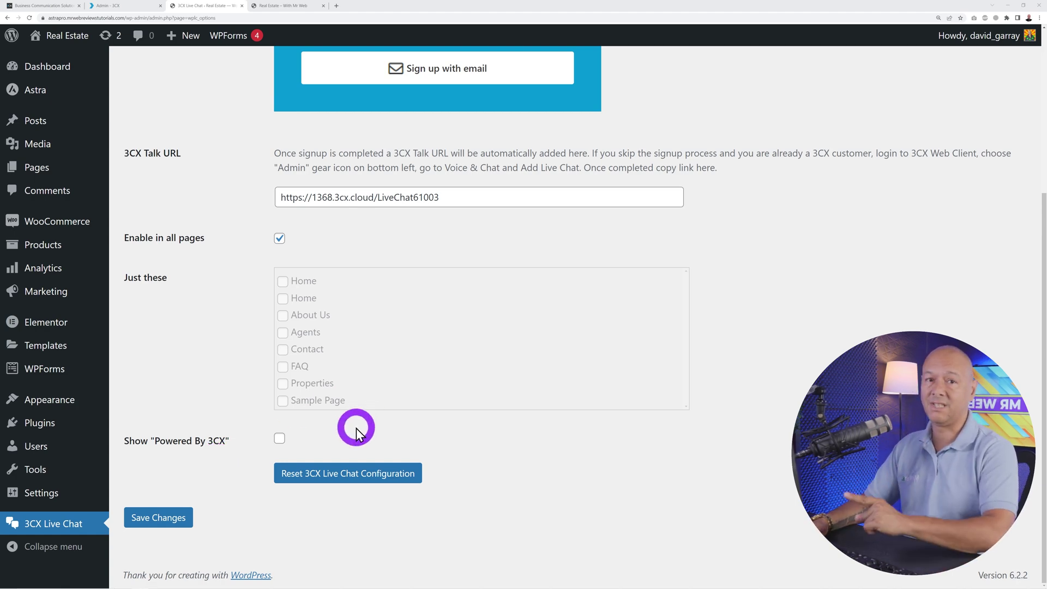
click(280, 438)
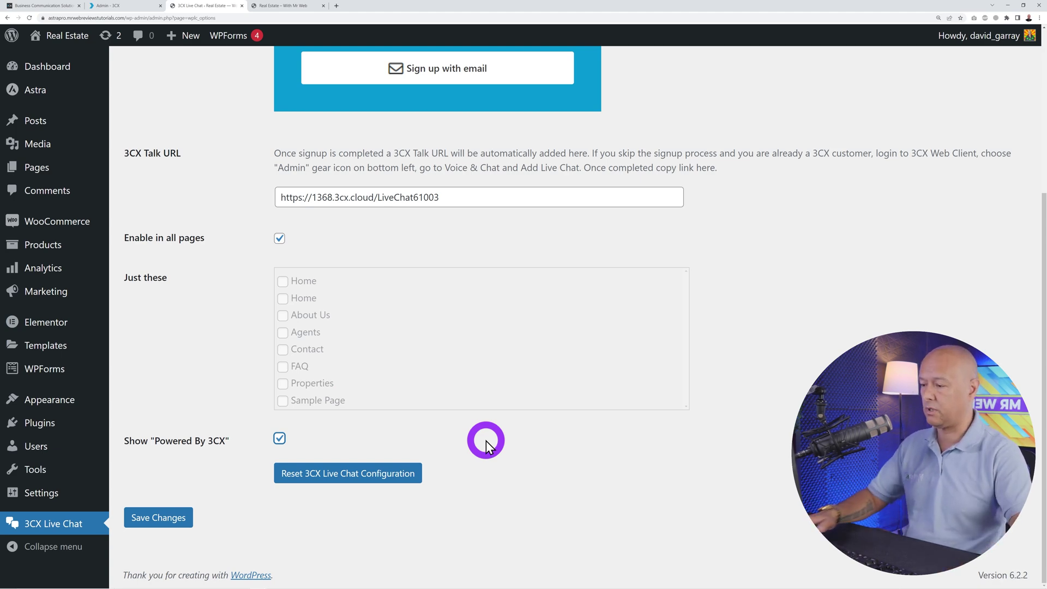
click(169, 521)
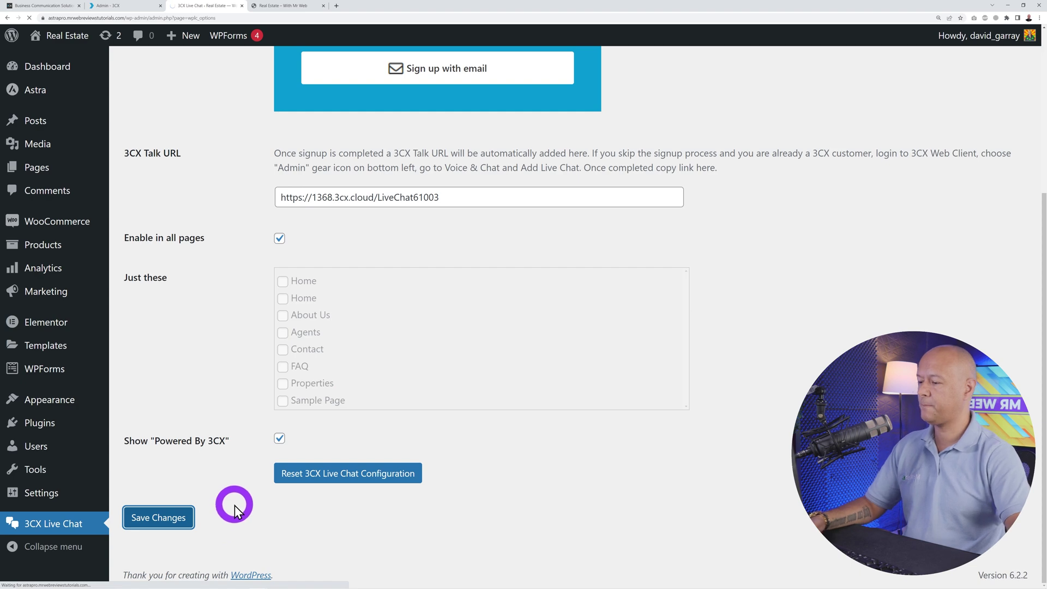
- Test the chat bubble's contact options on the real estate site's front page
click(272, 5)
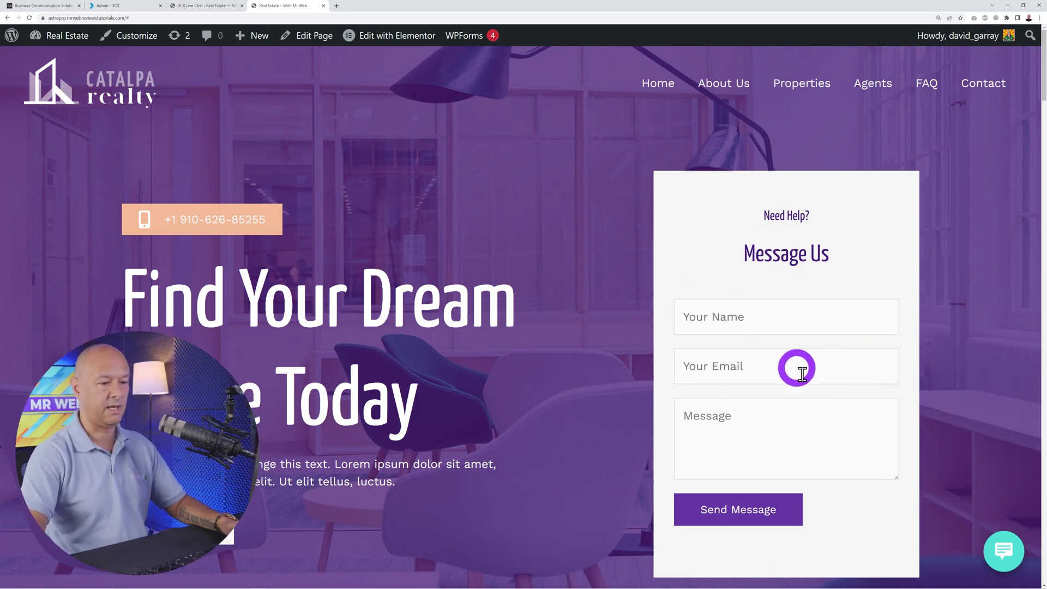
click(1004, 551)
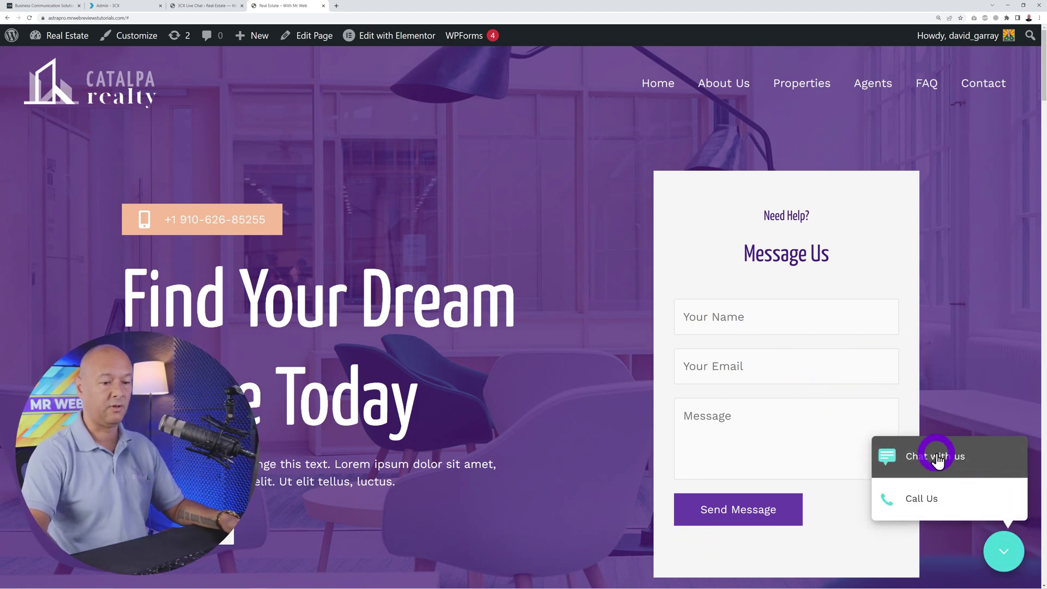
click(1004, 551)
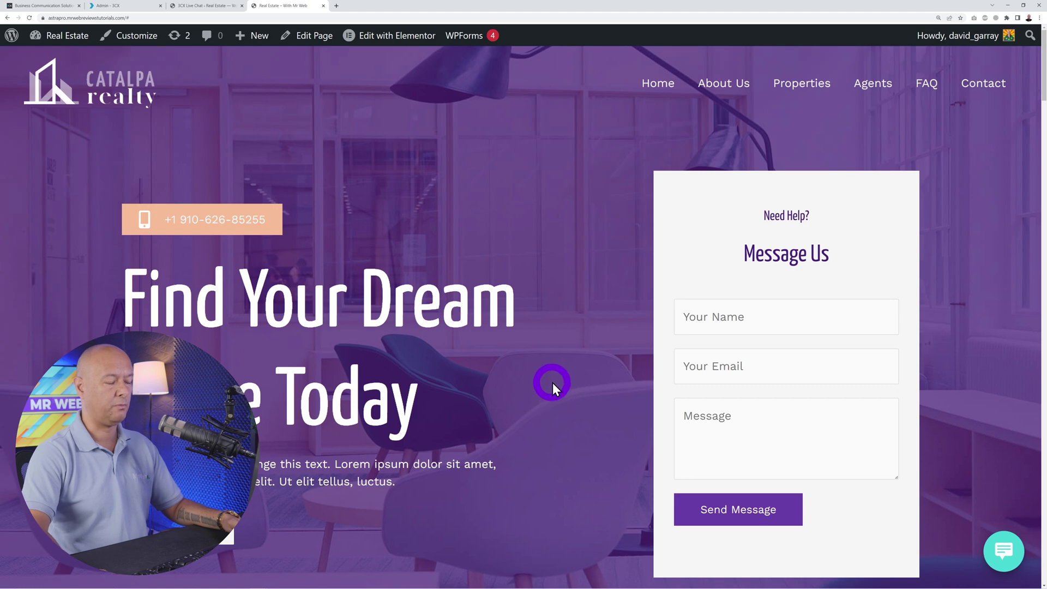
scroll(552, 382, down, 12)
scroll(559, 377, up, 12)
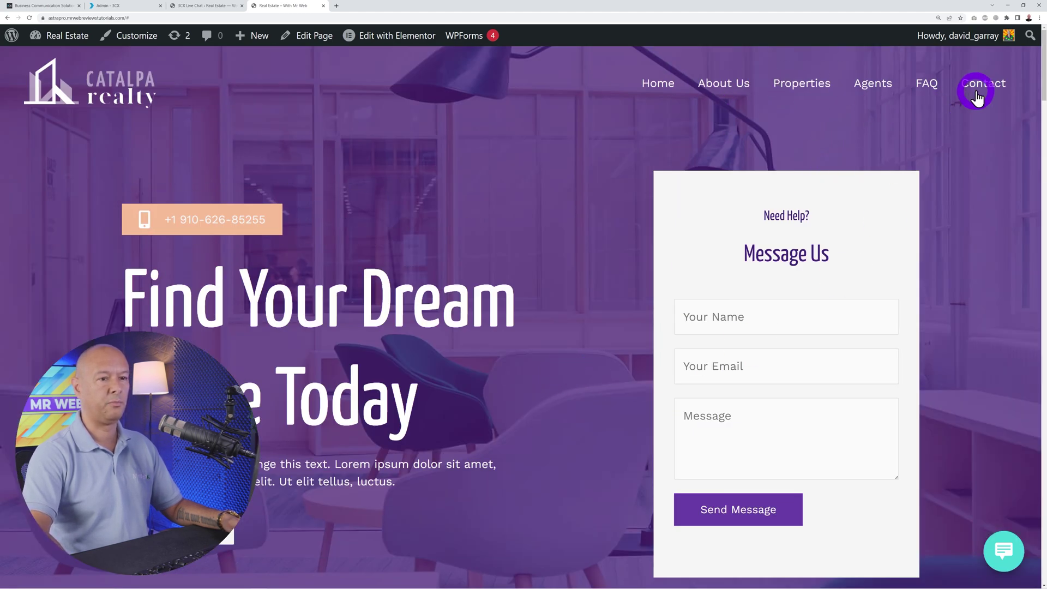
- Browse the About Us page and bring up the chat widget's contact options
click(715, 86)
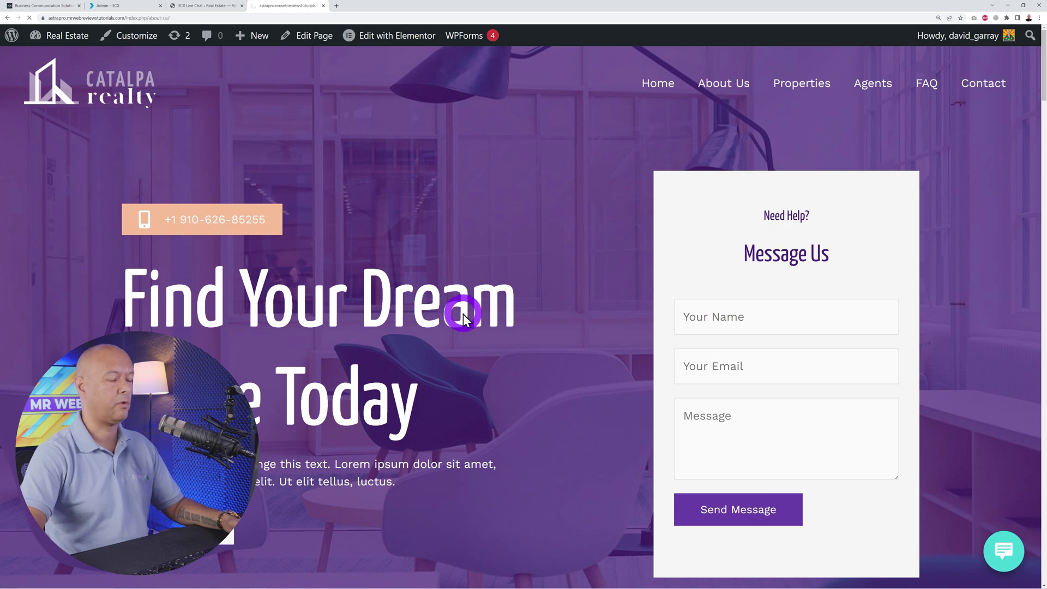
scroll(270, 401, down, 10)
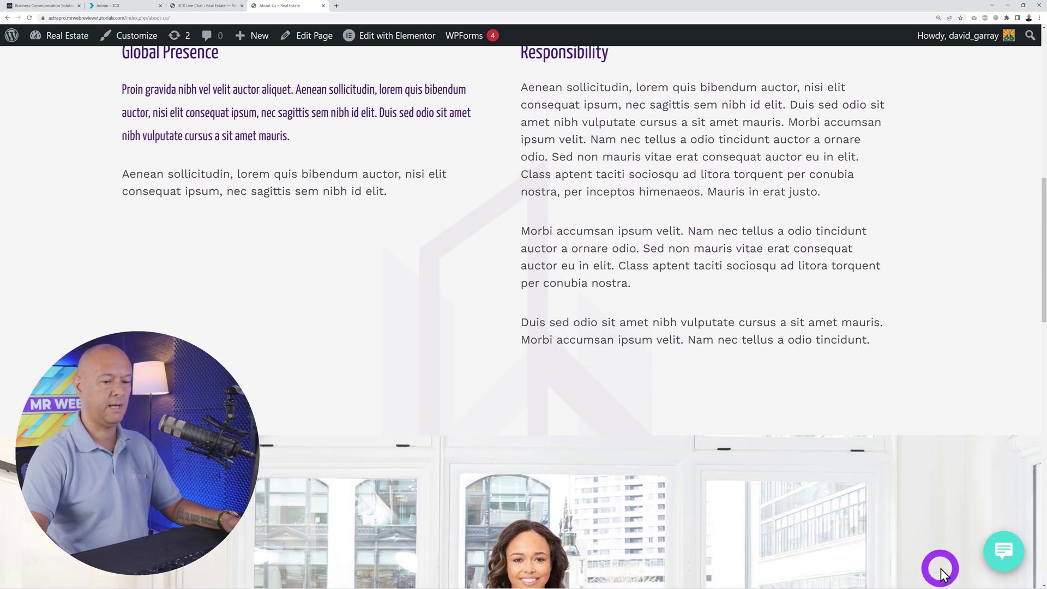
scroll(998, 514, down, 6)
scroll(782, 488, down, 13)
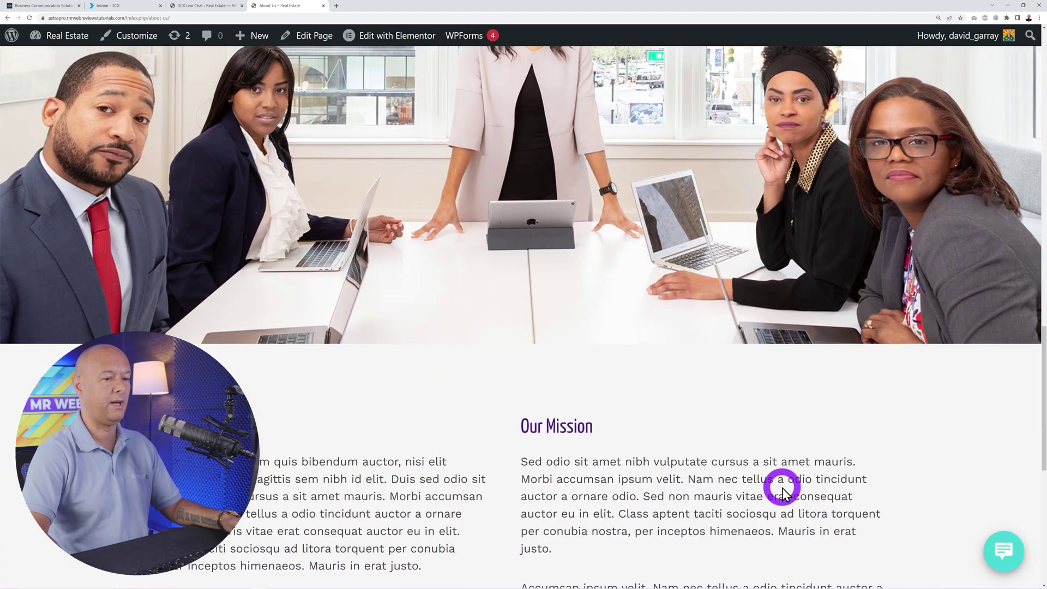
scroll(782, 487, up, 20)
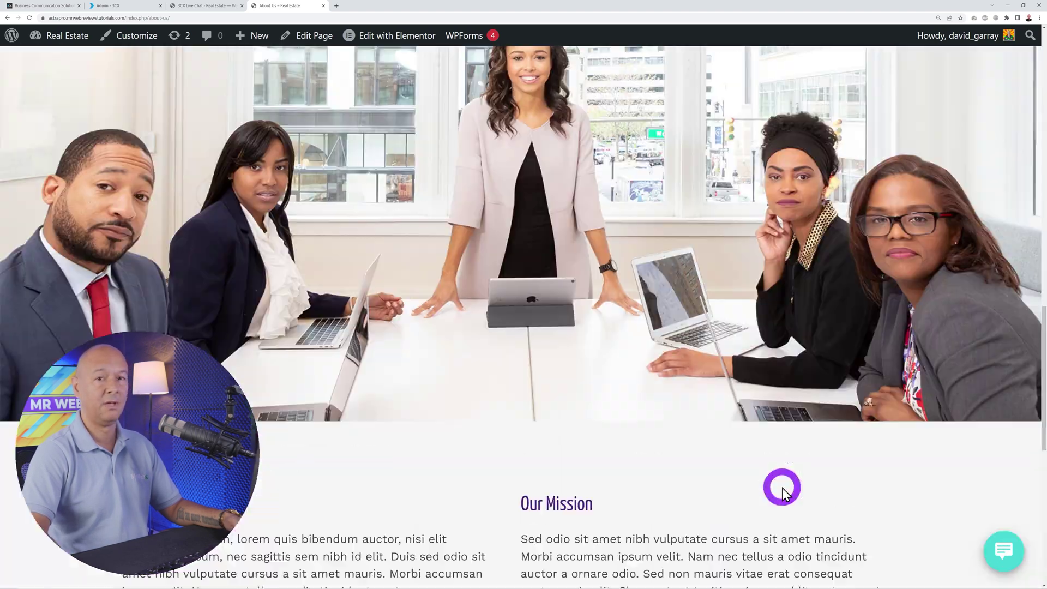
click(1004, 551)
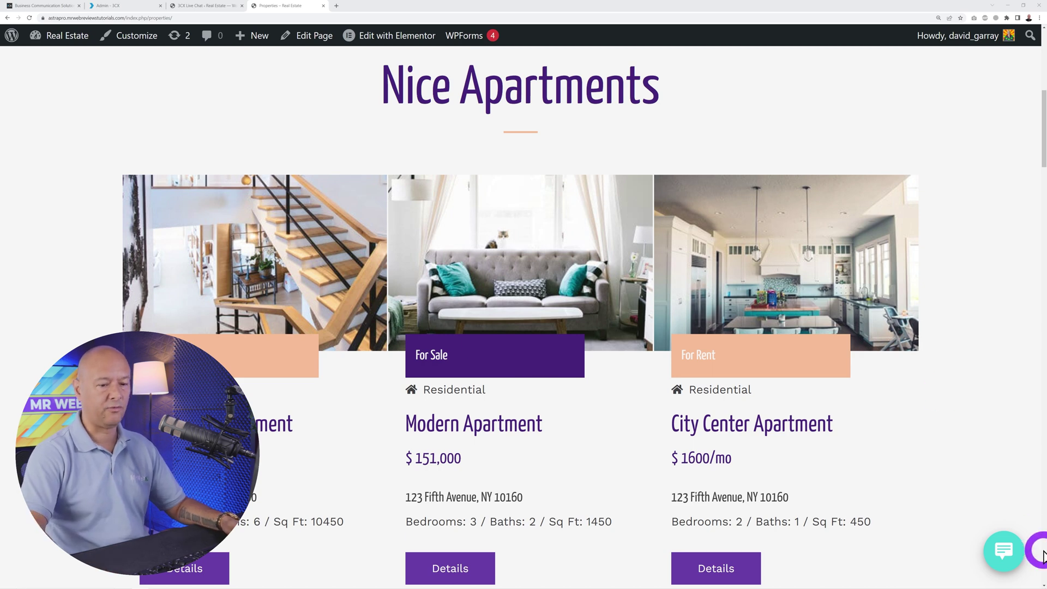
- Start a widget chat, entering the visitor's name and e-mail address
click(1004, 552)
click(945, 454)
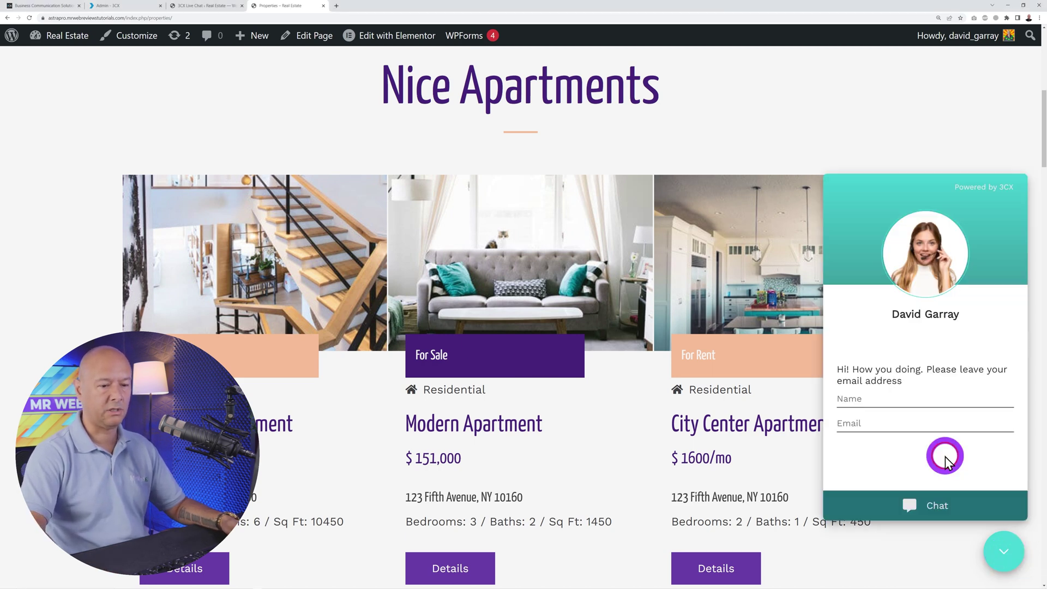
click(888, 399)
text(John)
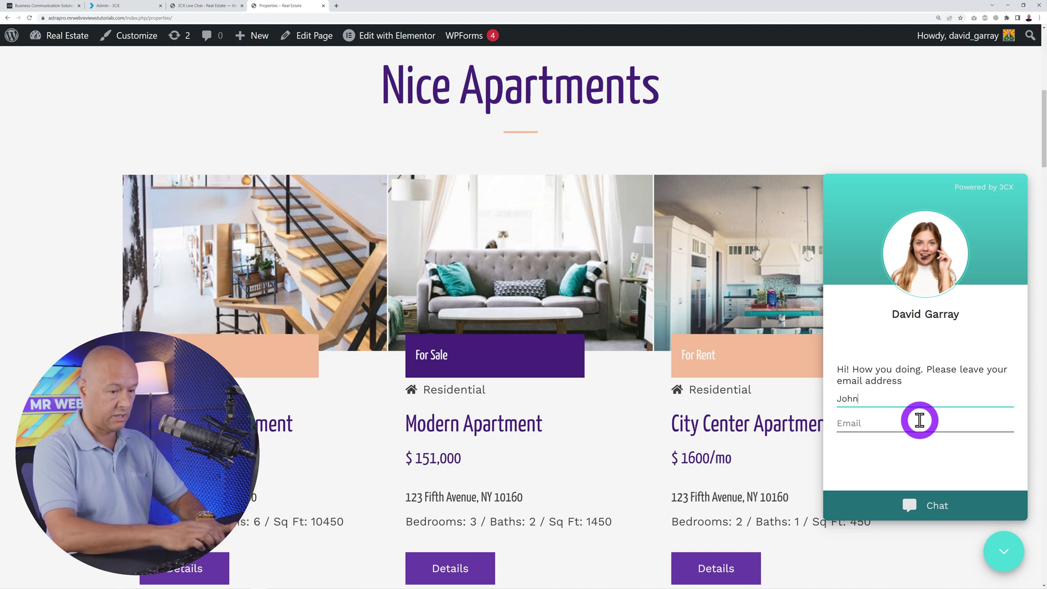
click(920, 420)
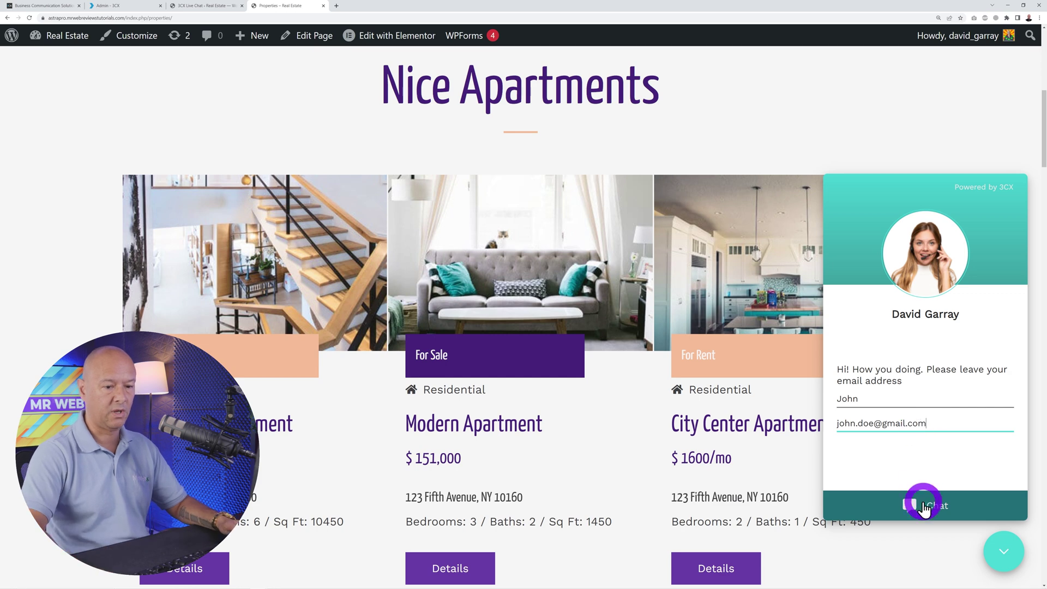
click(925, 506)
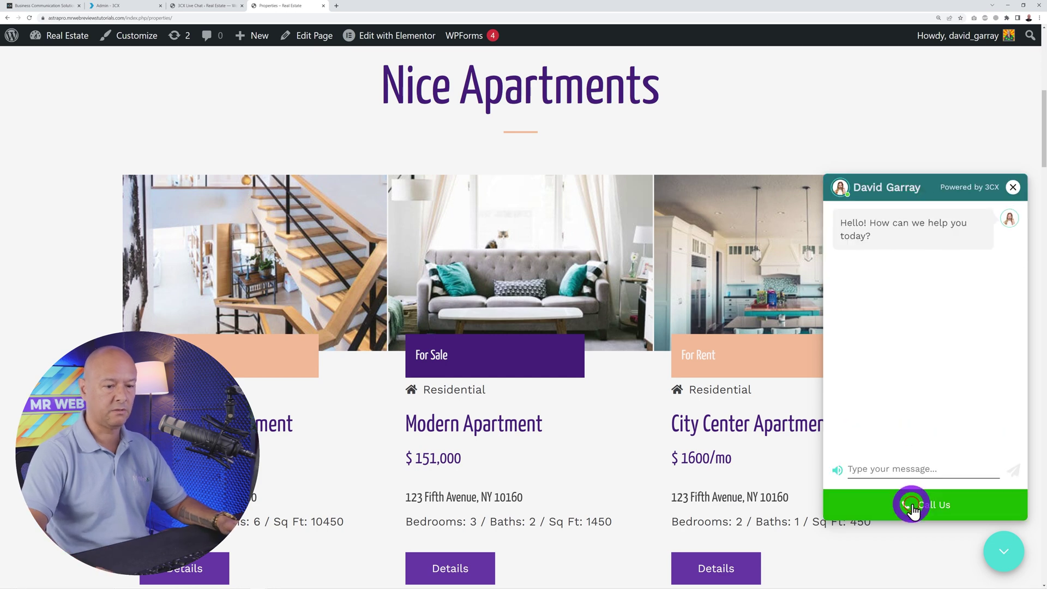
- Send the 6th Avenue property question and move the 3CX desktop app window out of view
text(I'd like some details on a property you have on sale on 6th Avenue)
click(1013, 470)
click(919, 468)
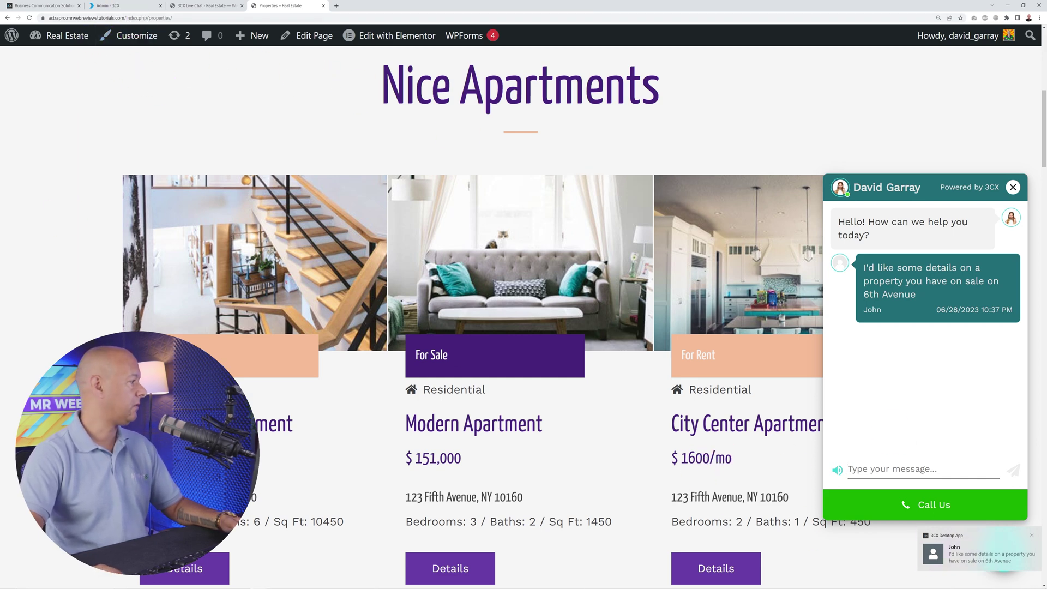
drag(428, 181, 411, 117)
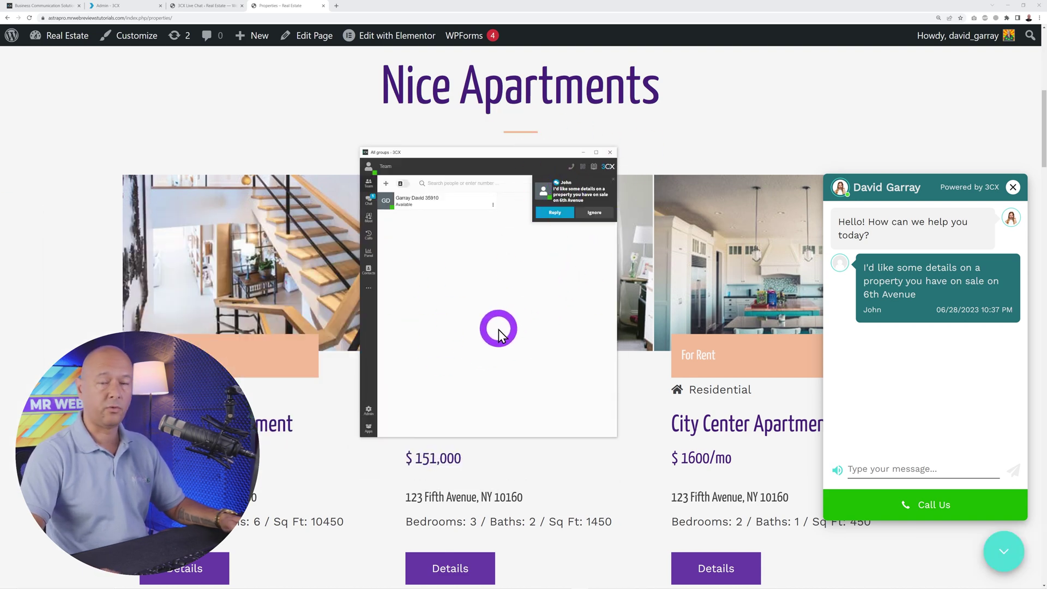
drag(522, 158, 0, 186)
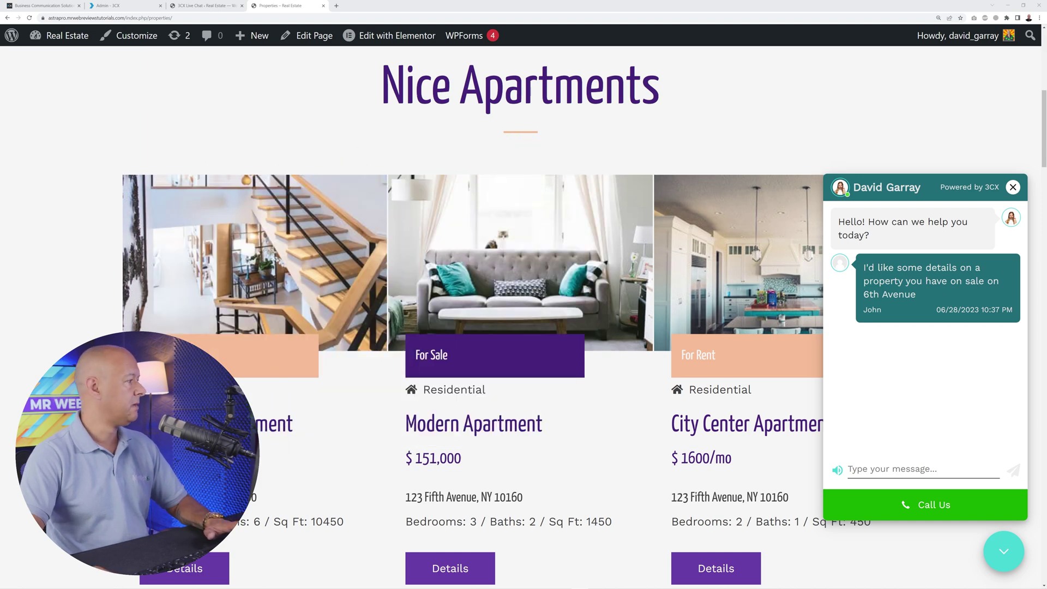
- Reply to the visitor's chat, thanking them and asking them to await the brochure, then view it on the site
click(117, 5)
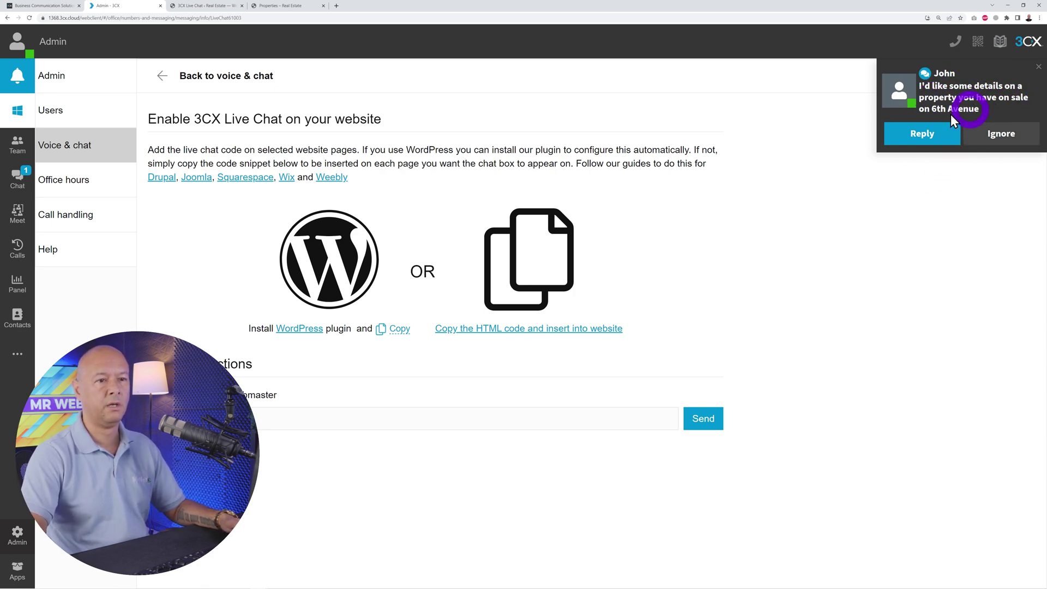
click(912, 134)
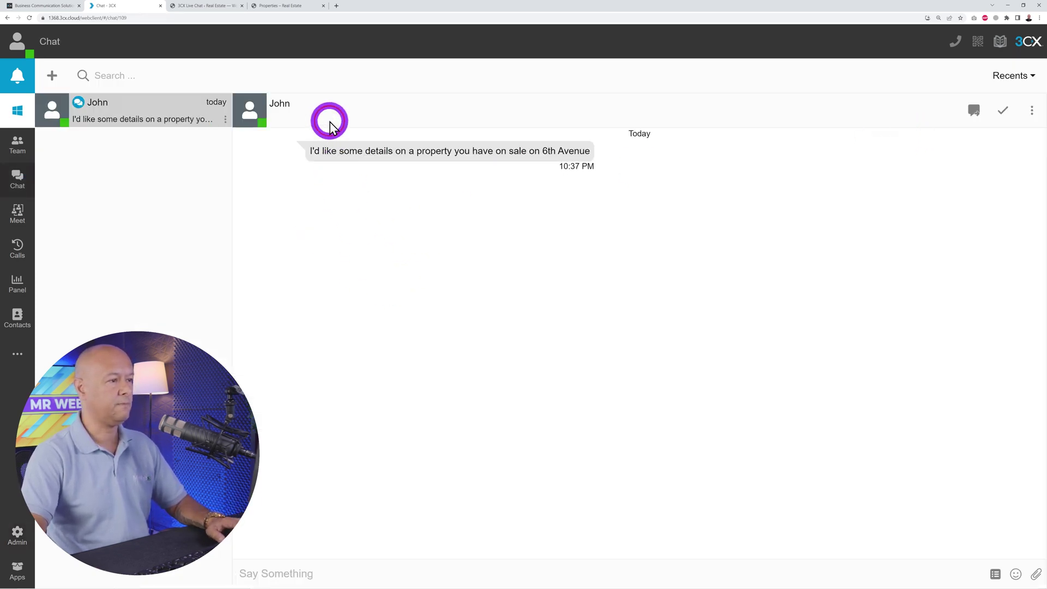
click(333, 570)
text(Hi John)
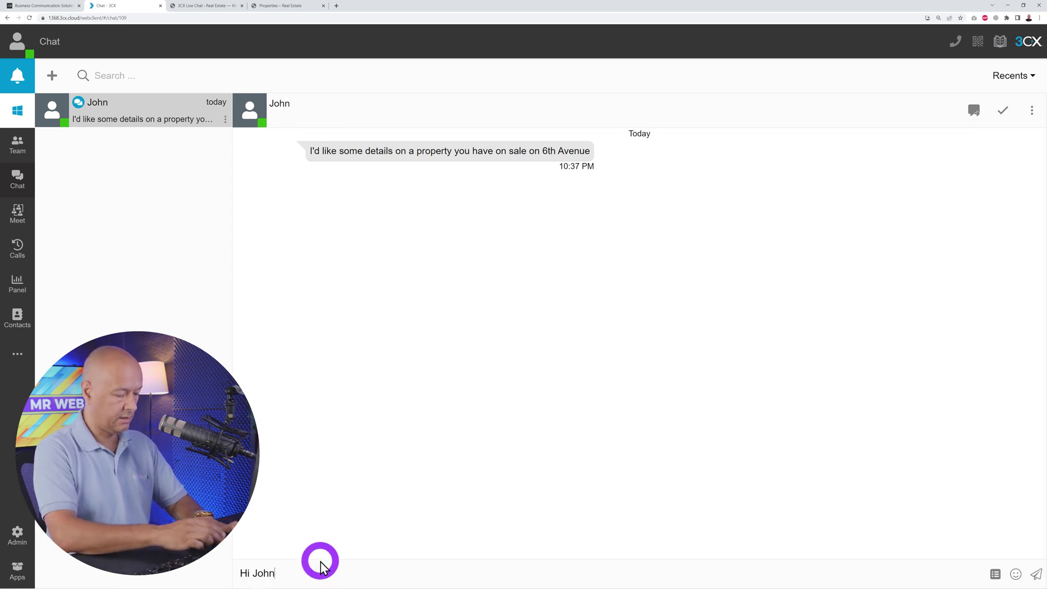
text(, thanks for your interest)
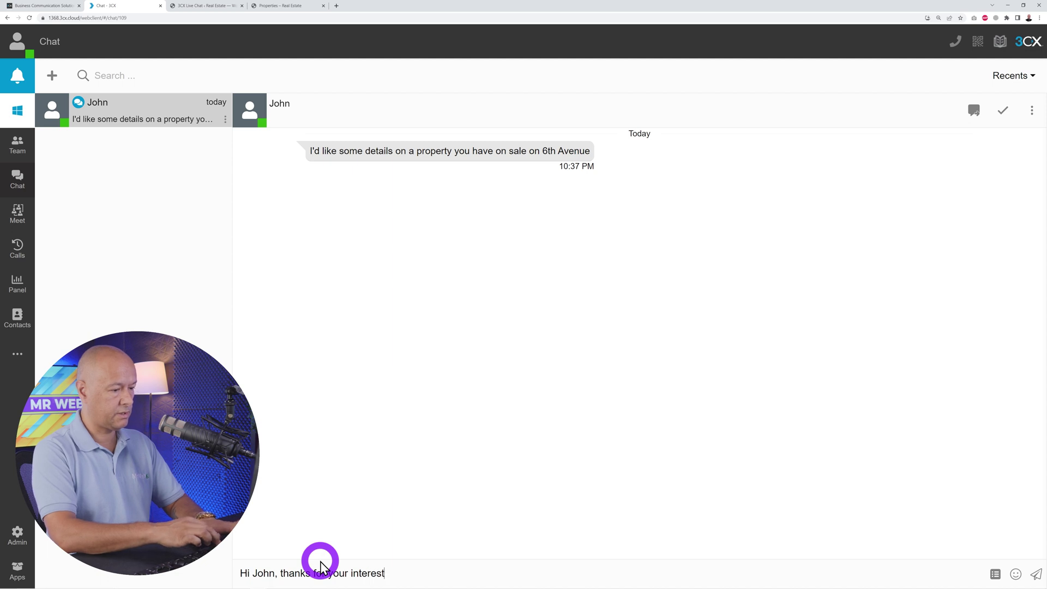
text(. Please give me moment while I get the bro)
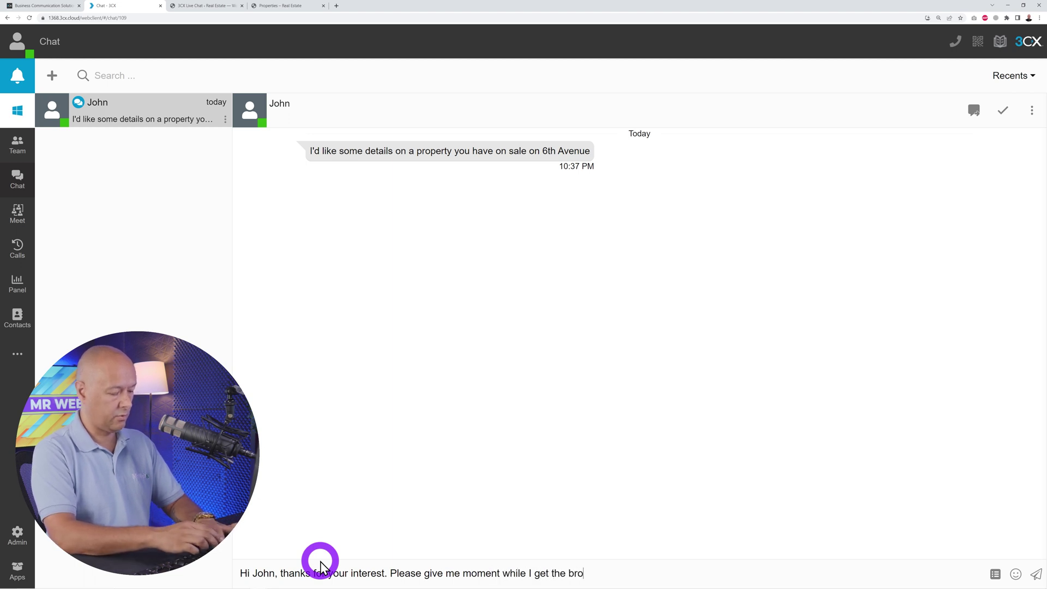
text(ready)
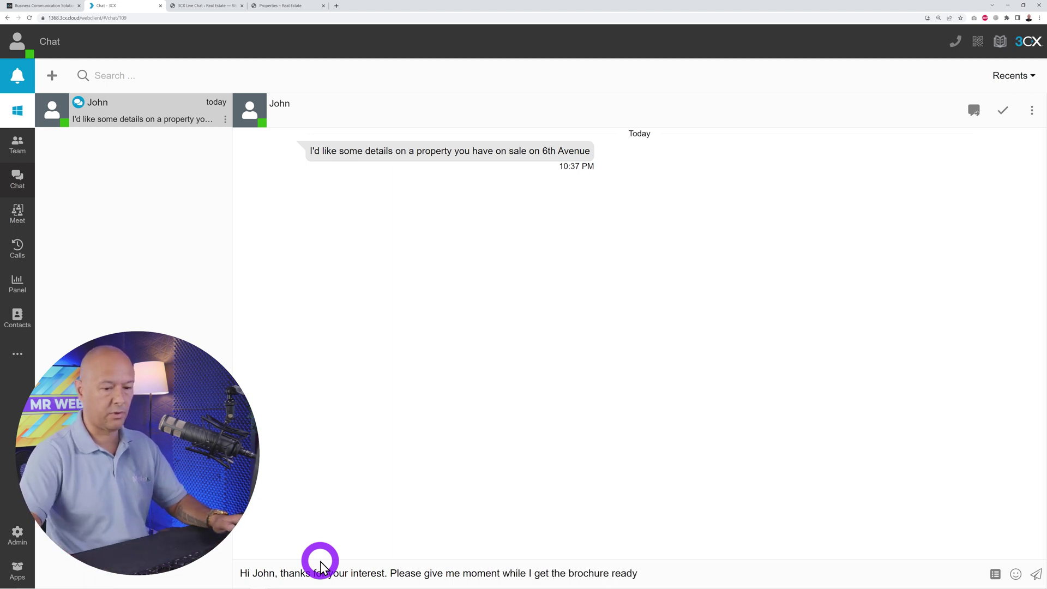
key(Return)
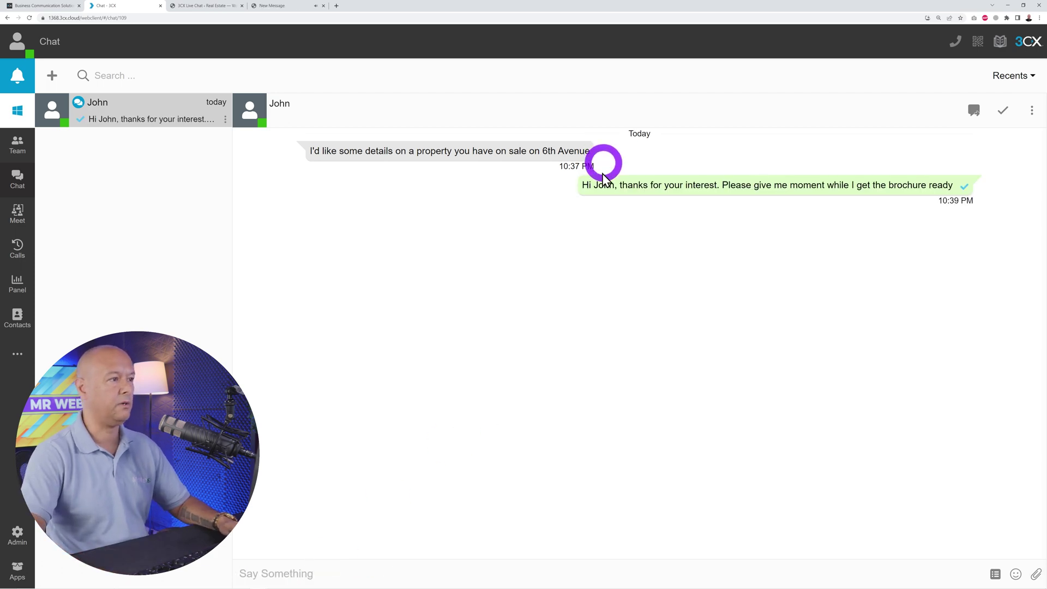
click(293, 5)
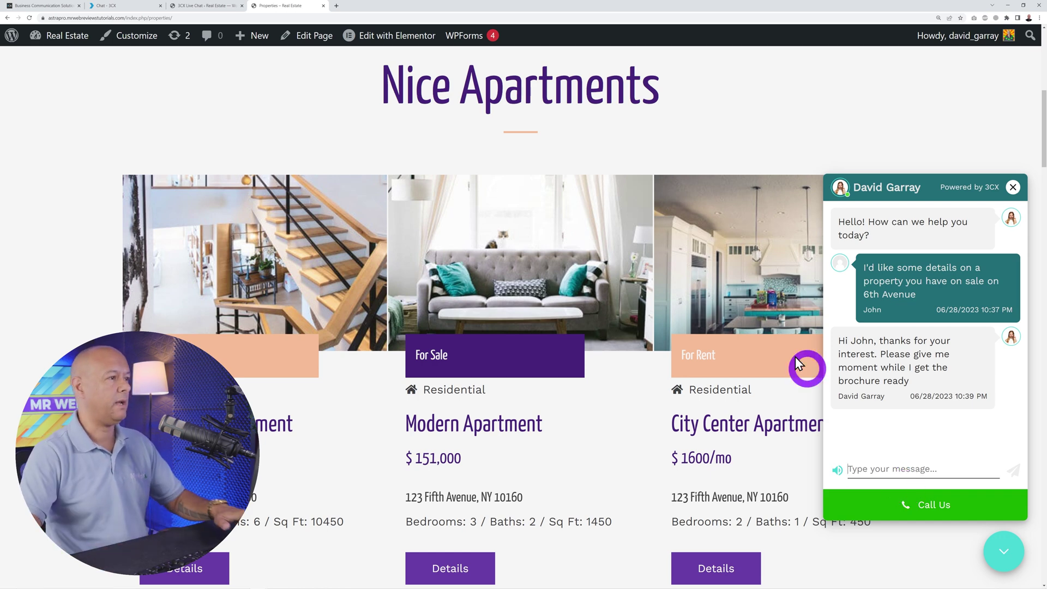
click(122, 8)
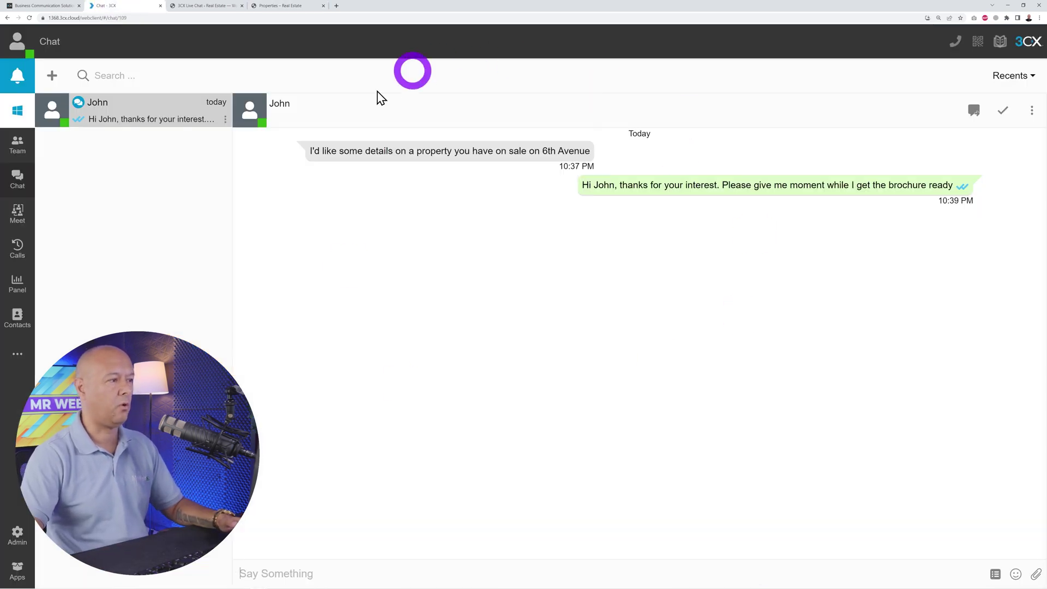
click(100, 116)
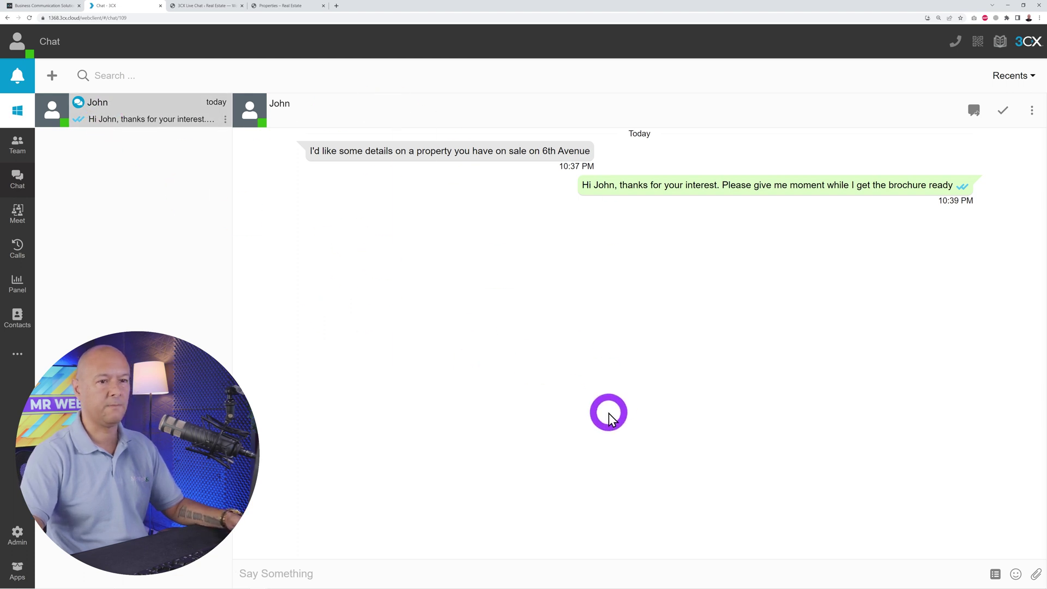
click(25, 161)
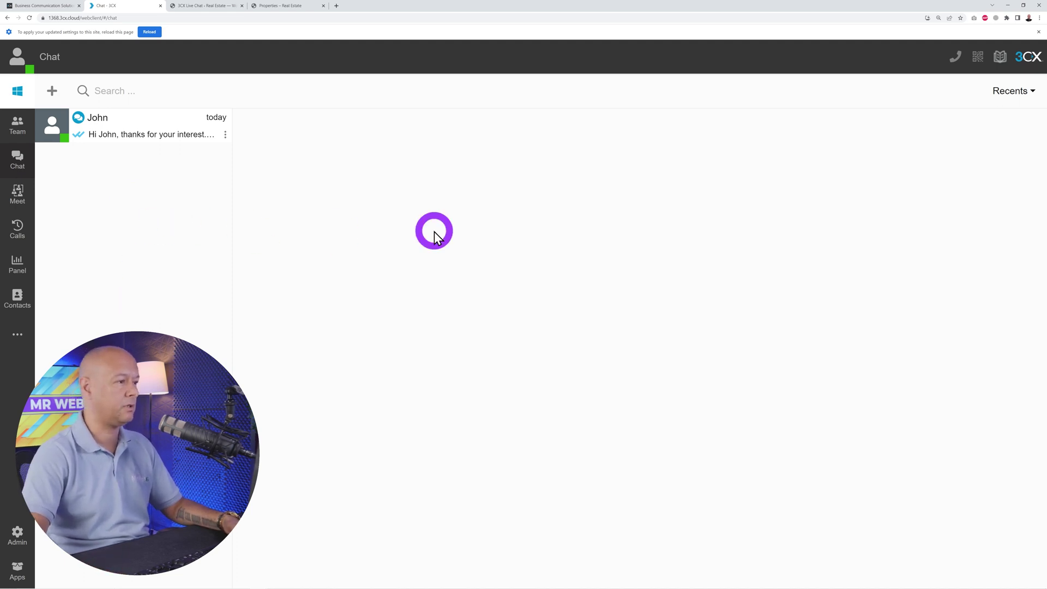
click(159, 131)
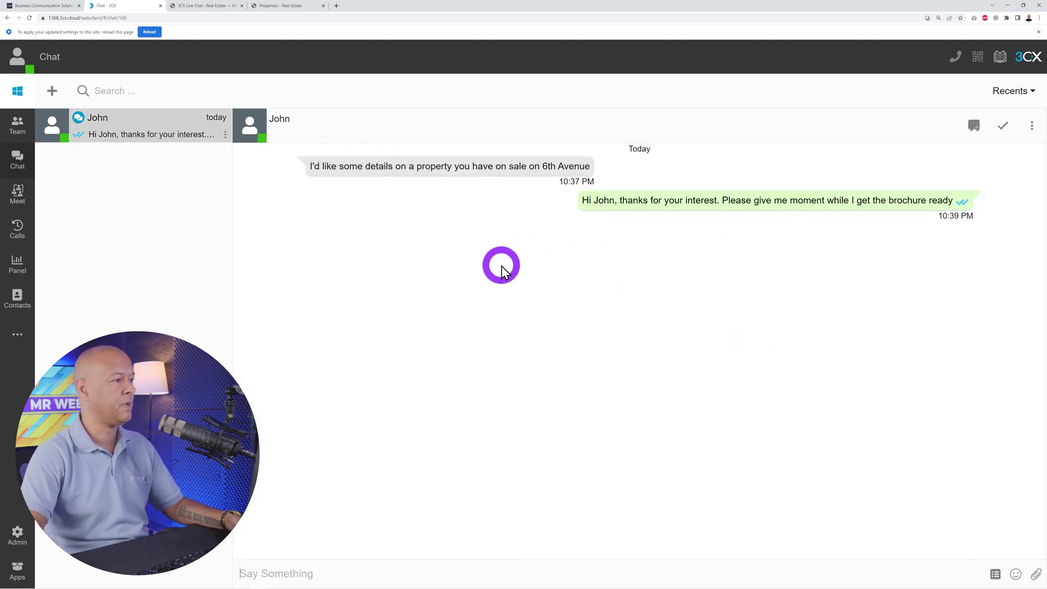
click(288, 6)
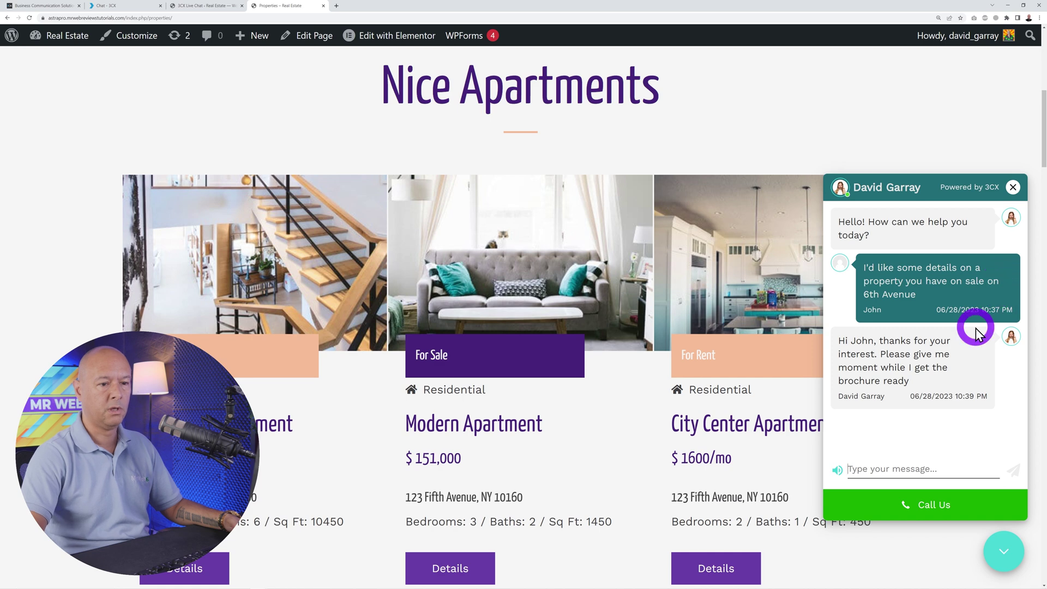
click(148, 7)
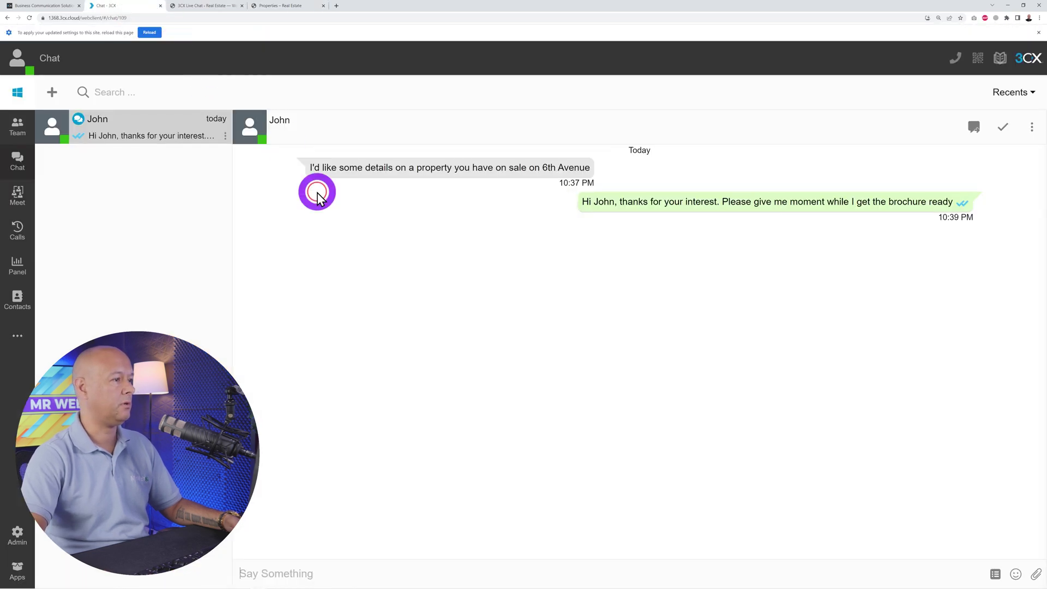
- Upload and crop _favicon.jpg as the agent's profile photo in Settings > General, then reload
click(19, 63)
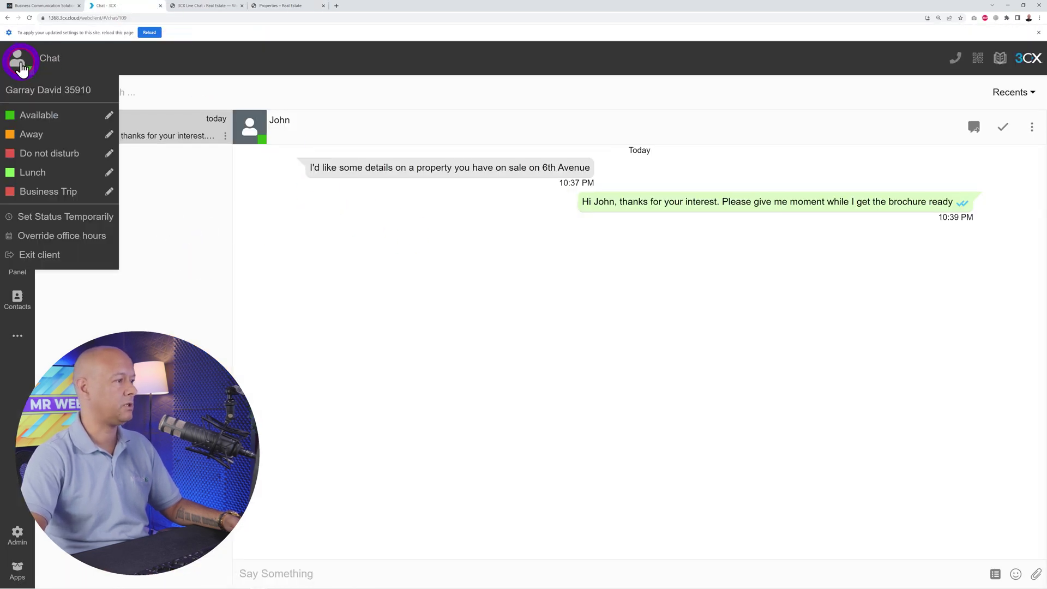
click(39, 92)
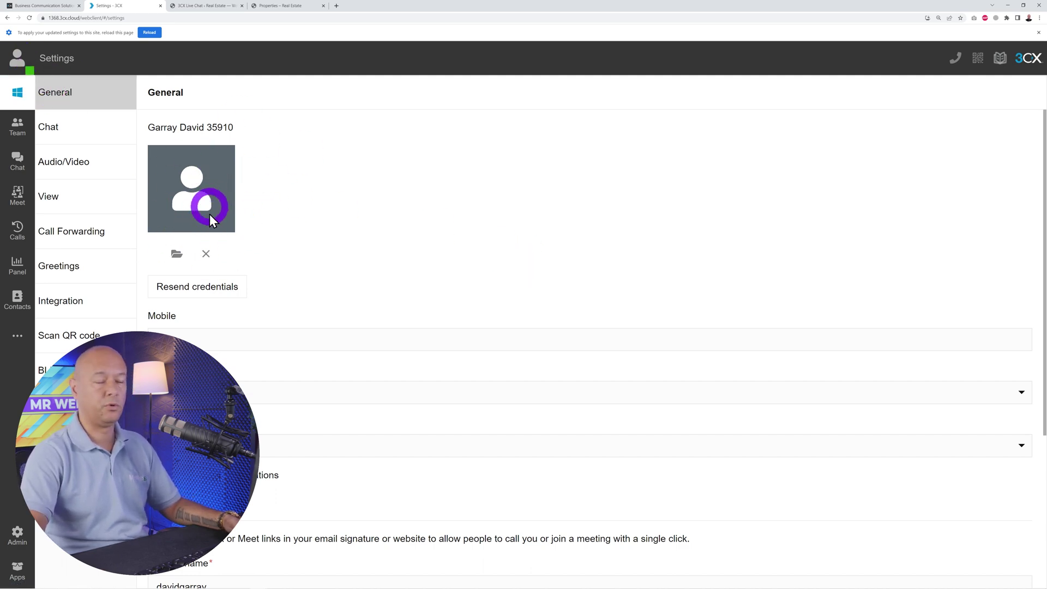
click(176, 254)
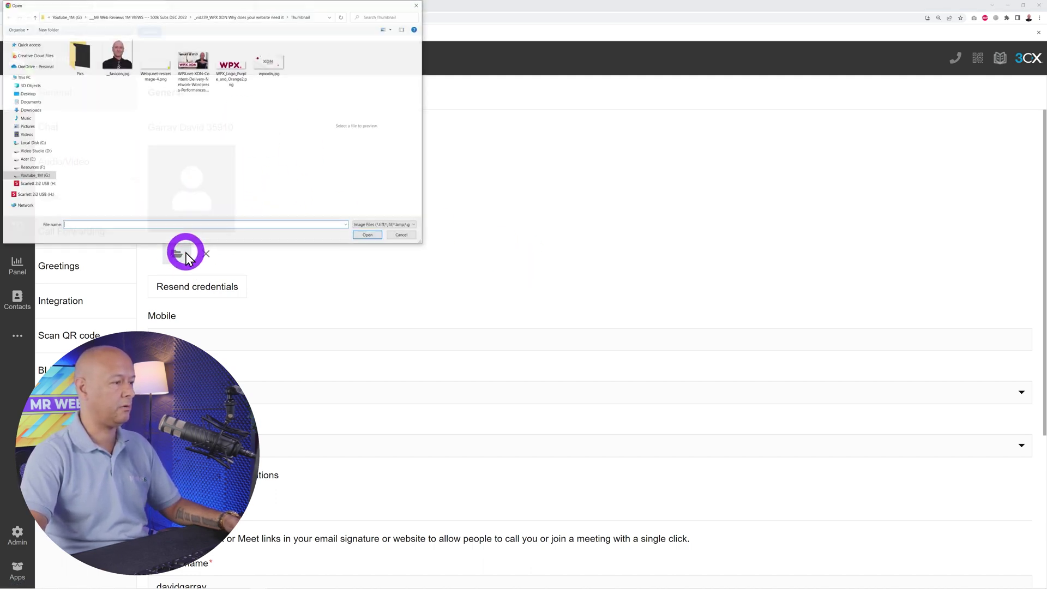
click(121, 59)
click(367, 236)
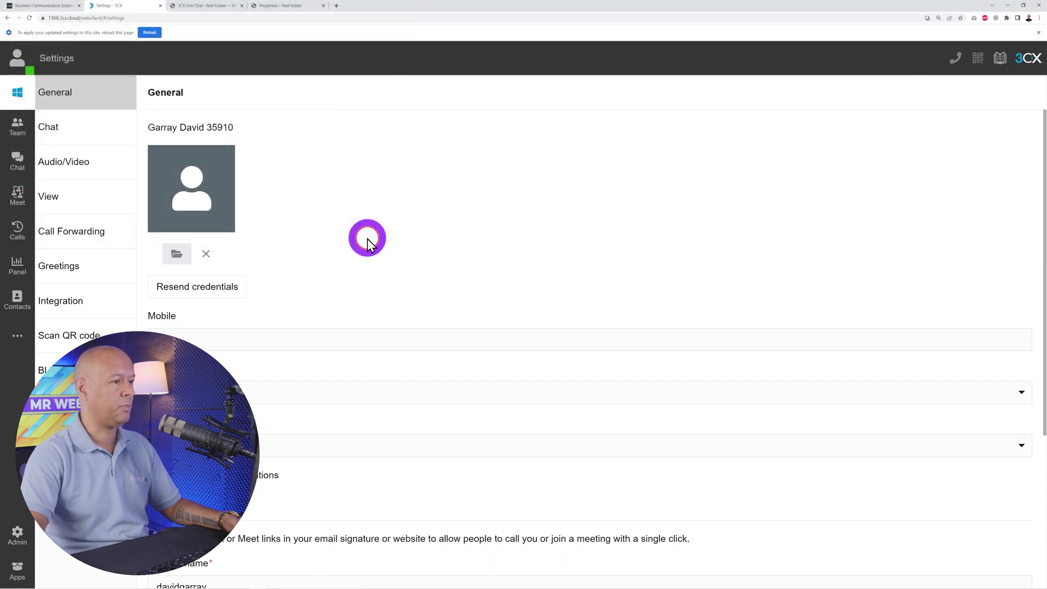
click(614, 310)
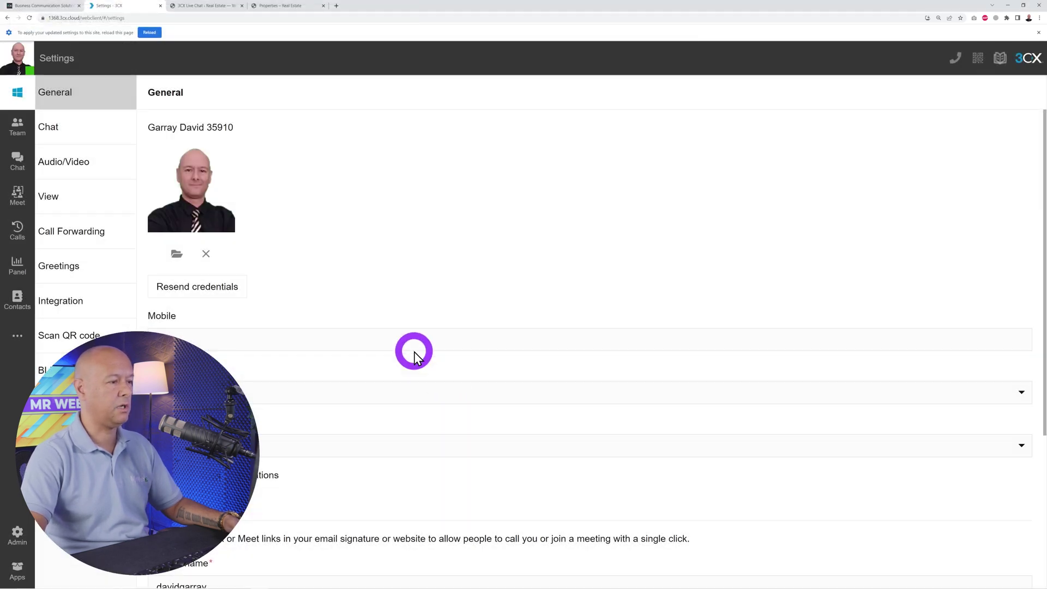
click(148, 33)
- Reload the Properties page, start a new widget chat, and return to the 3CX tab
click(287, 6)
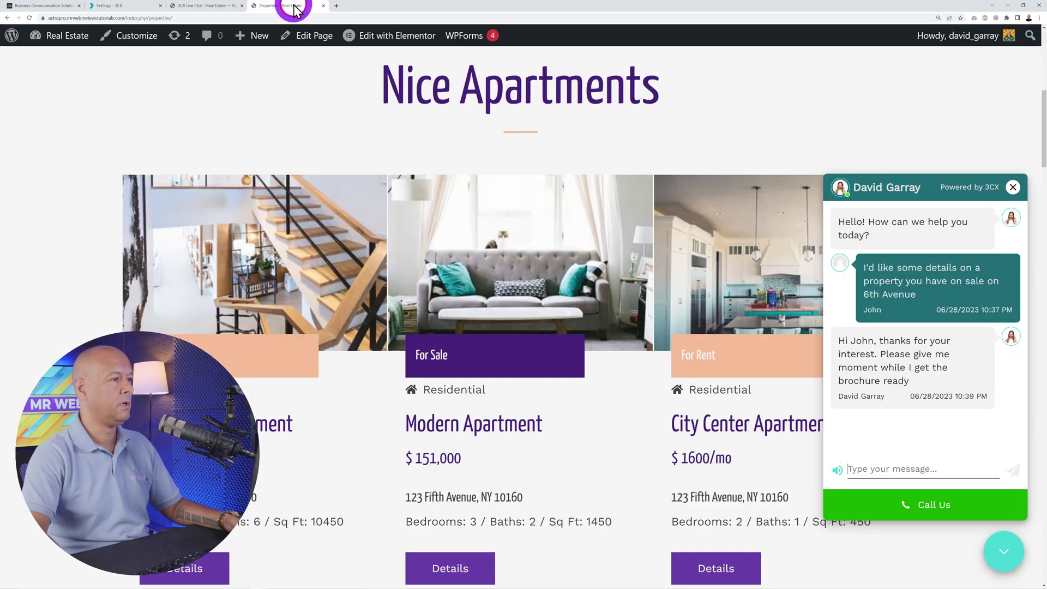
click(29, 18)
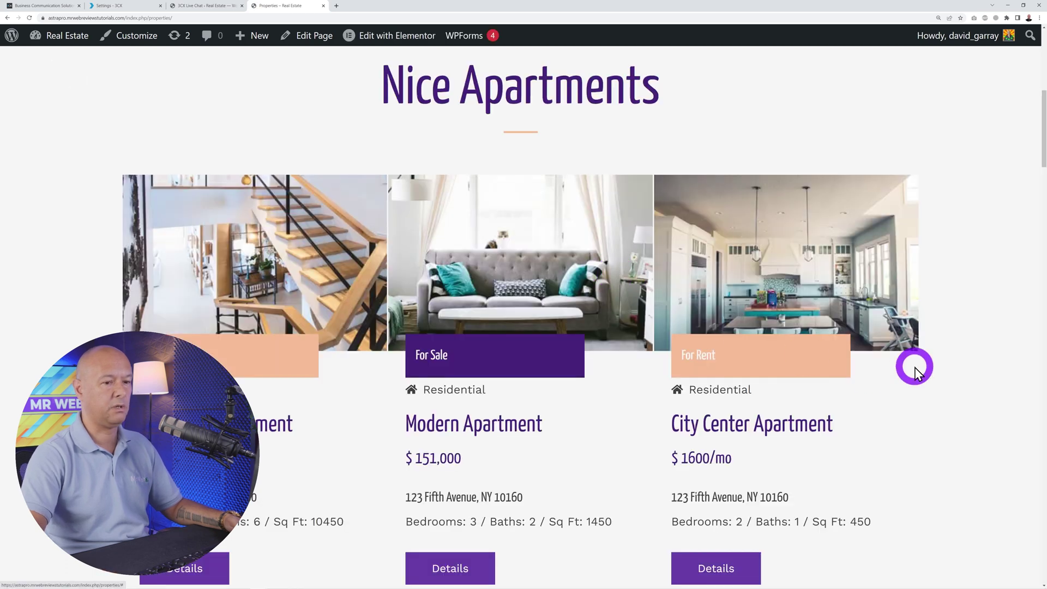
click(963, 505)
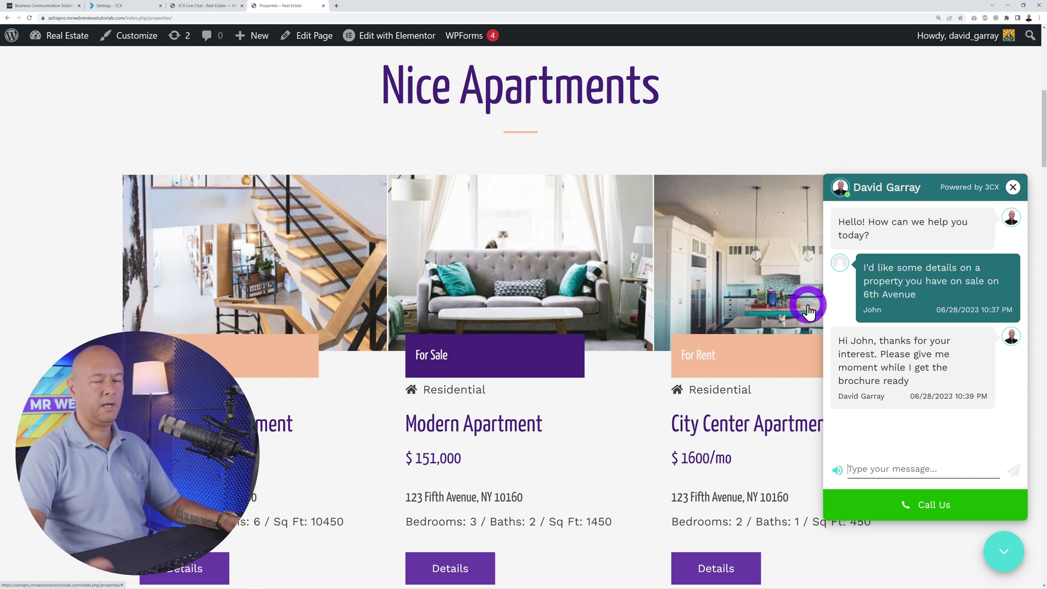
click(126, 6)
- Browse the Team, Meet and Calls areas, then return to the Properties page
click(18, 110)
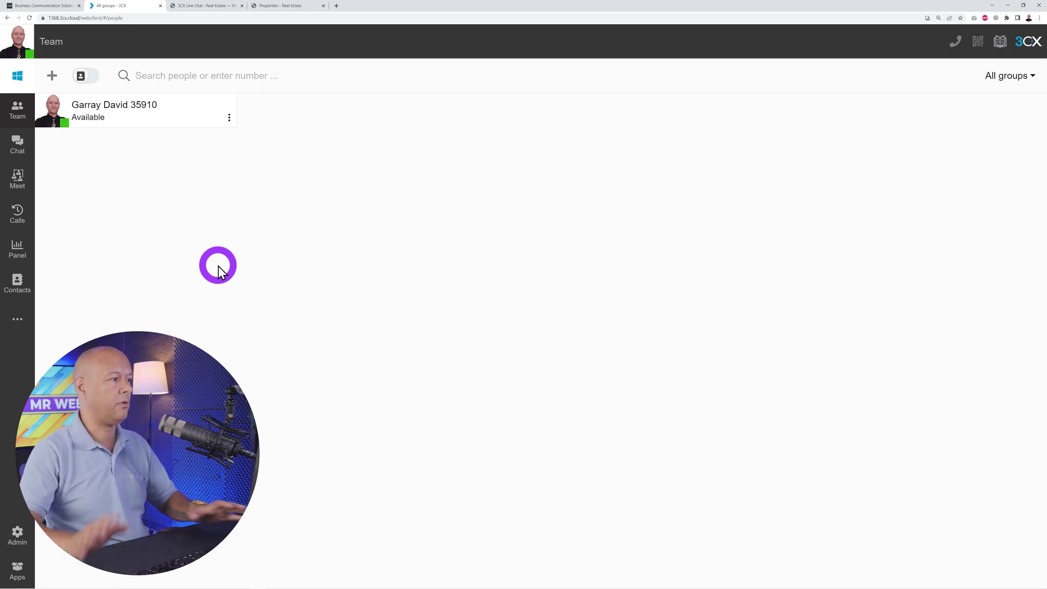
click(33, 179)
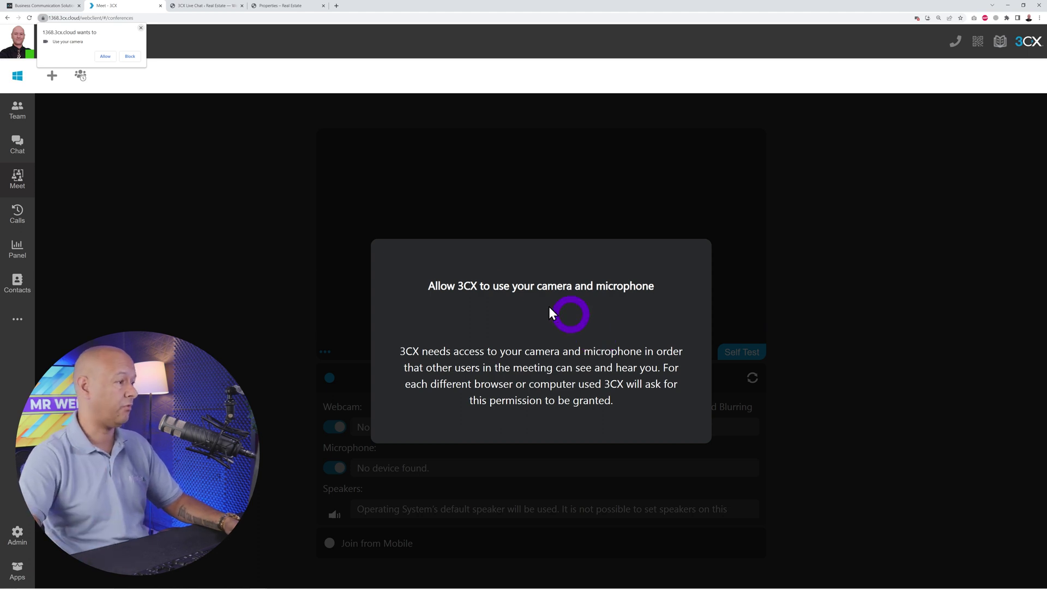
click(22, 215)
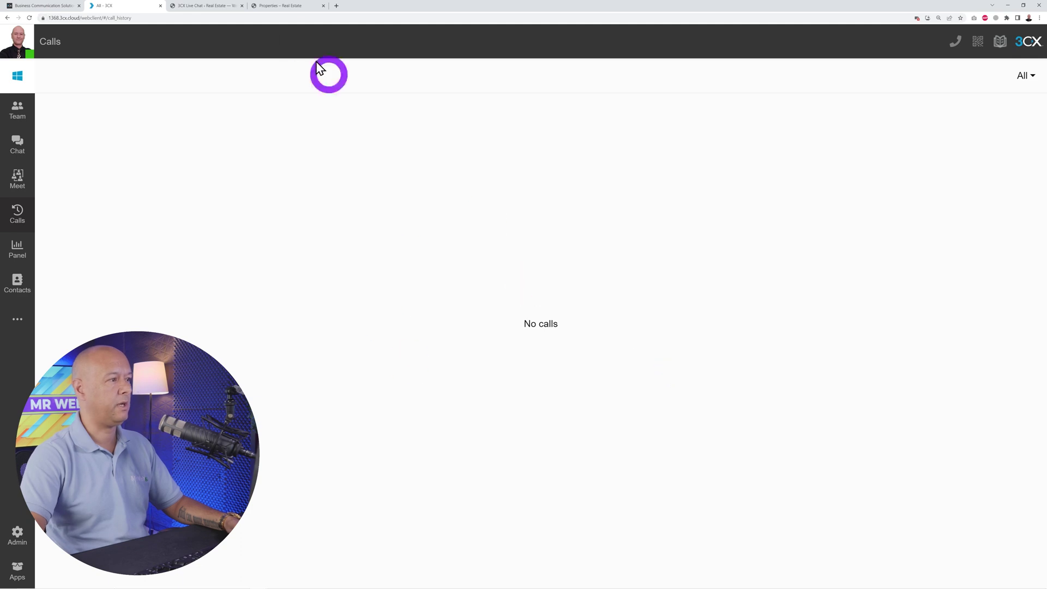
click(287, 6)
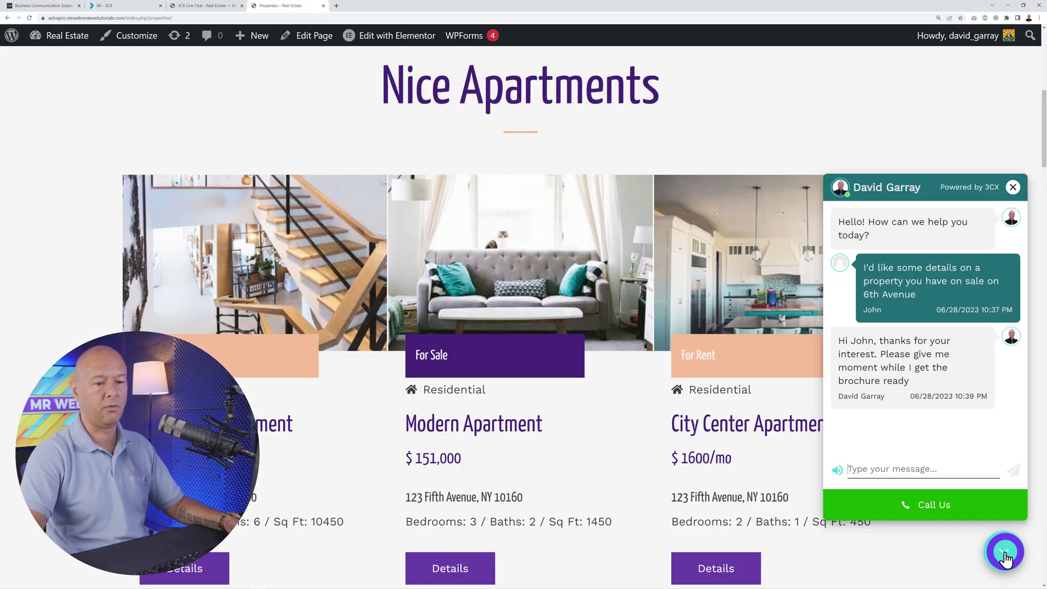
- Place and end a test call via the widget's Call Us, then check the 3CX call history
click(929, 510)
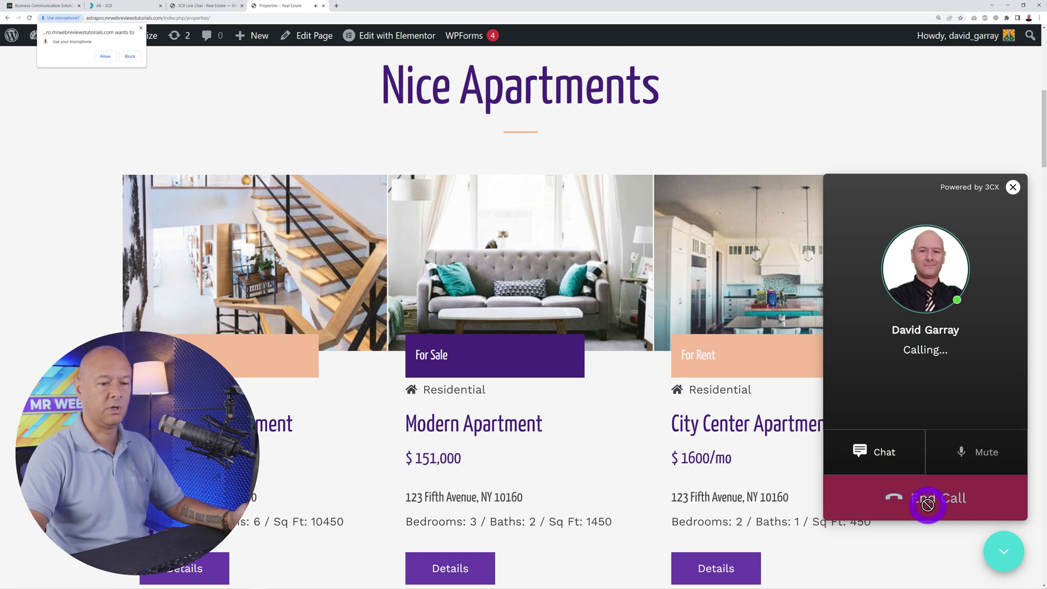
click(925, 502)
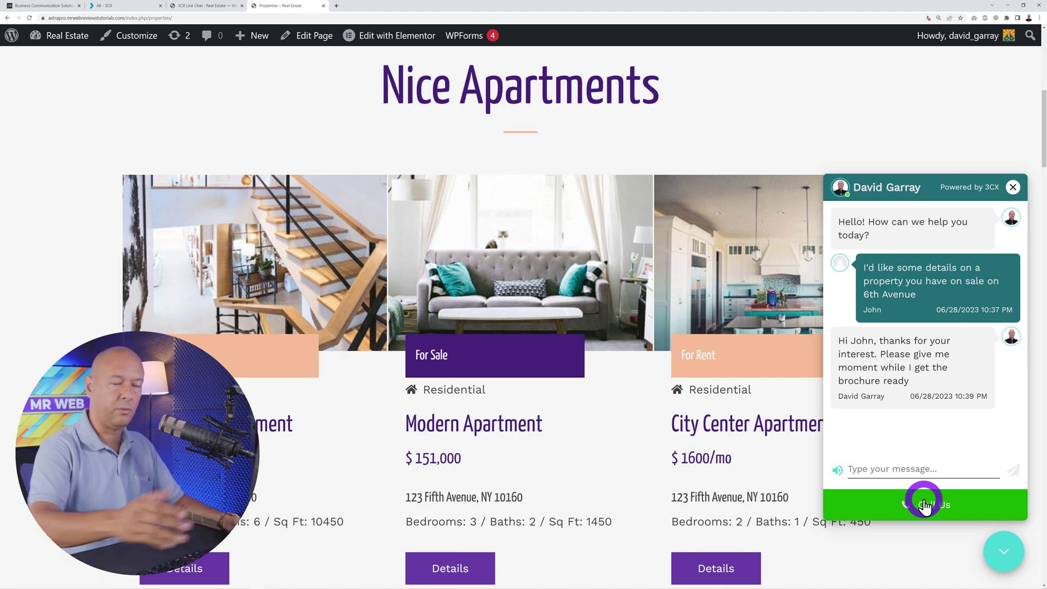
click(135, 11)
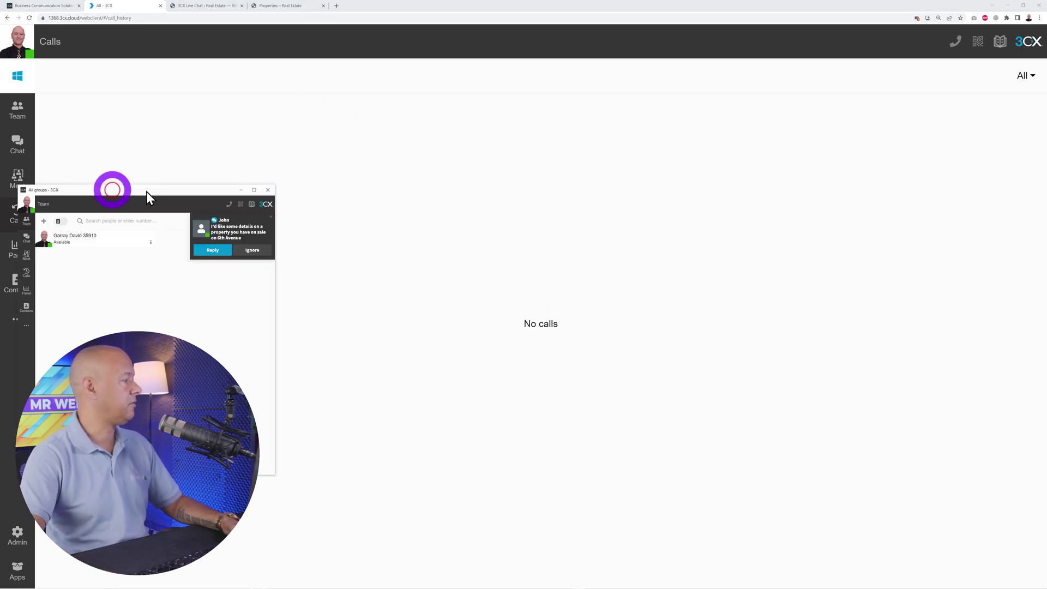
- Move the 3CX window to the centre and open the Panel switchboard with its empty call board
drag(109, 187, 479, 133)
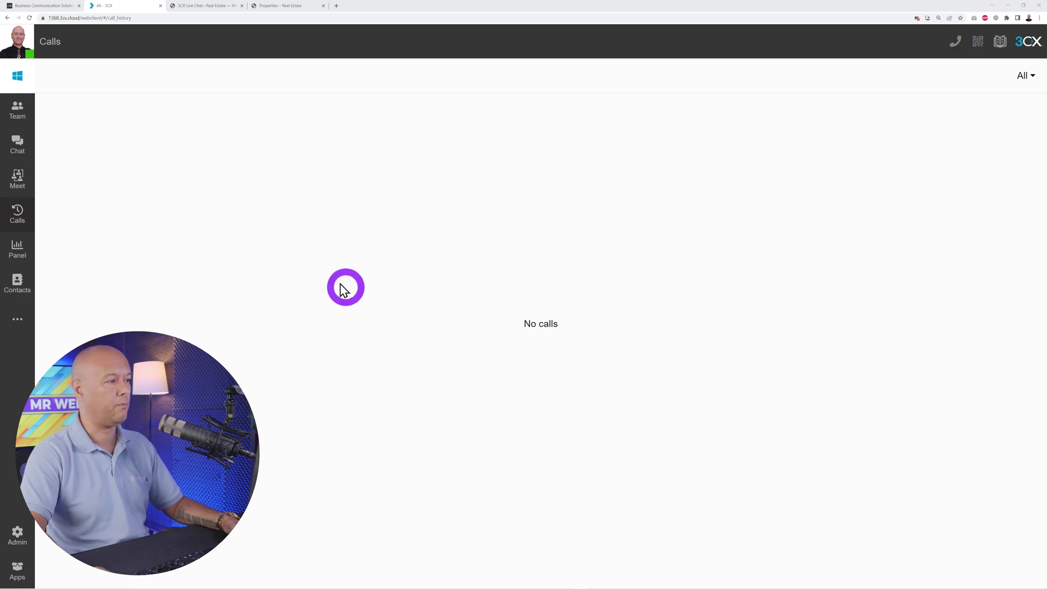
click(17, 260)
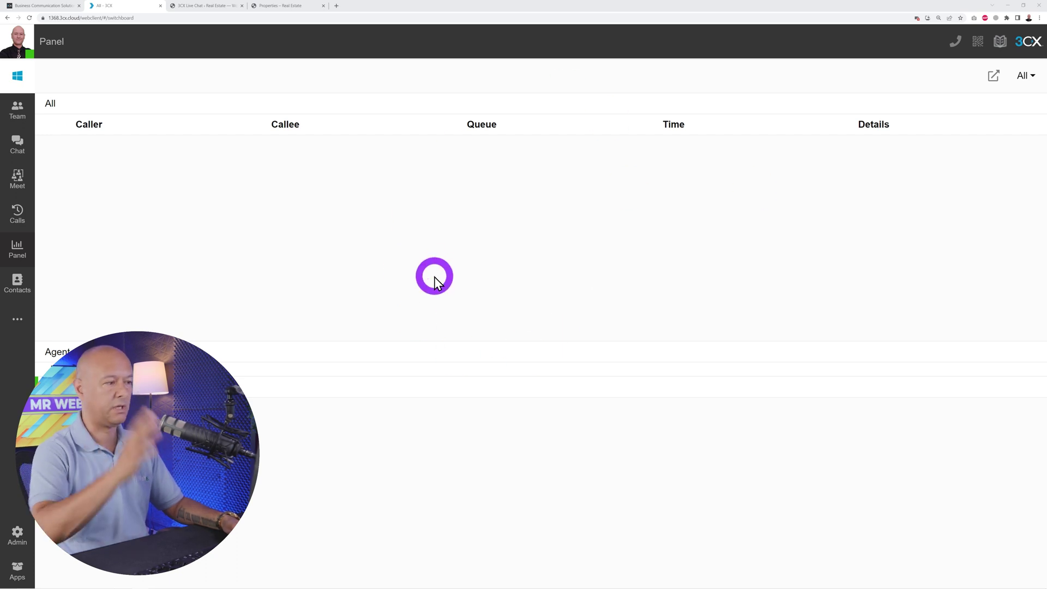
- Check the empty Contacts list, abandon a new contact unsaved, and view the empty Voicemail list
click(21, 284)
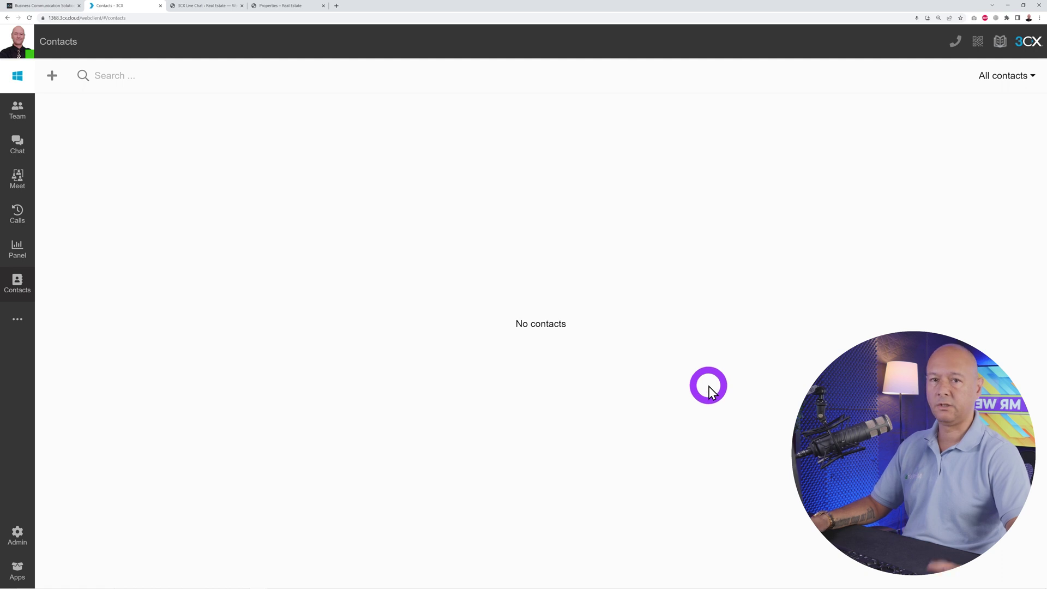
click(52, 75)
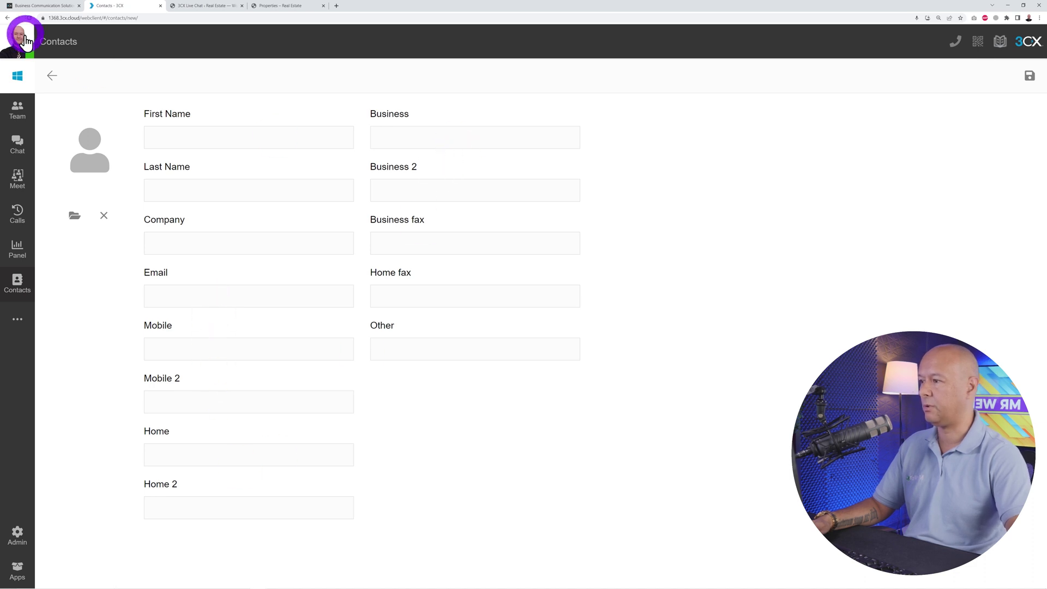
click(47, 75)
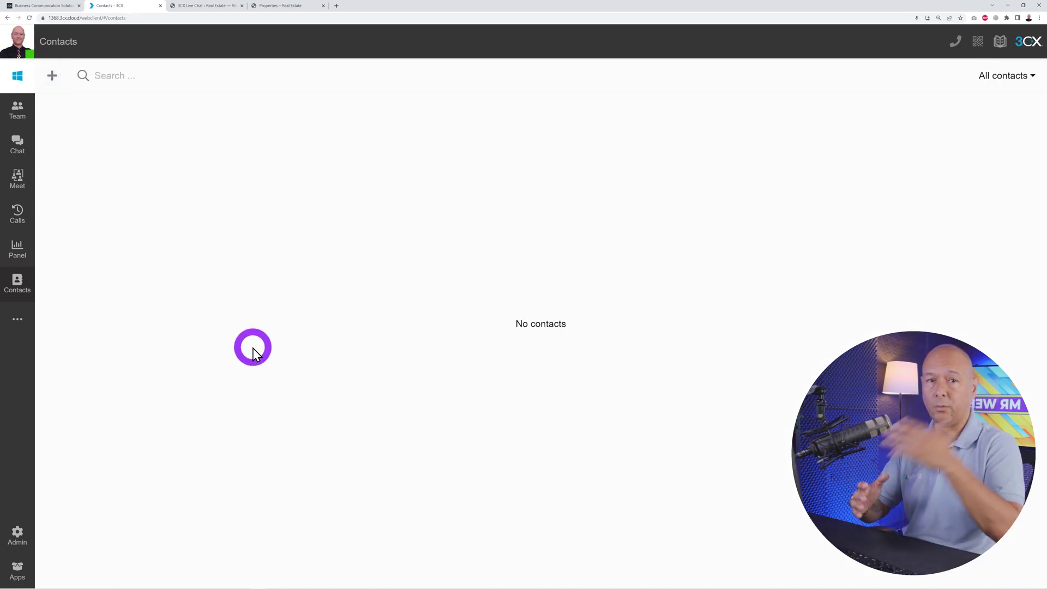
click(16, 327)
click(67, 319)
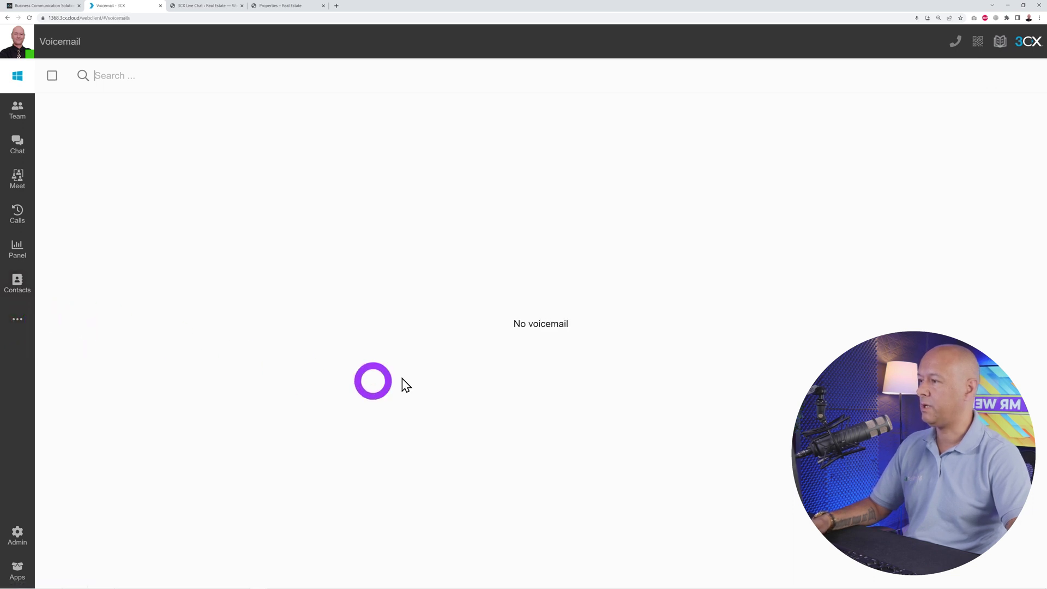